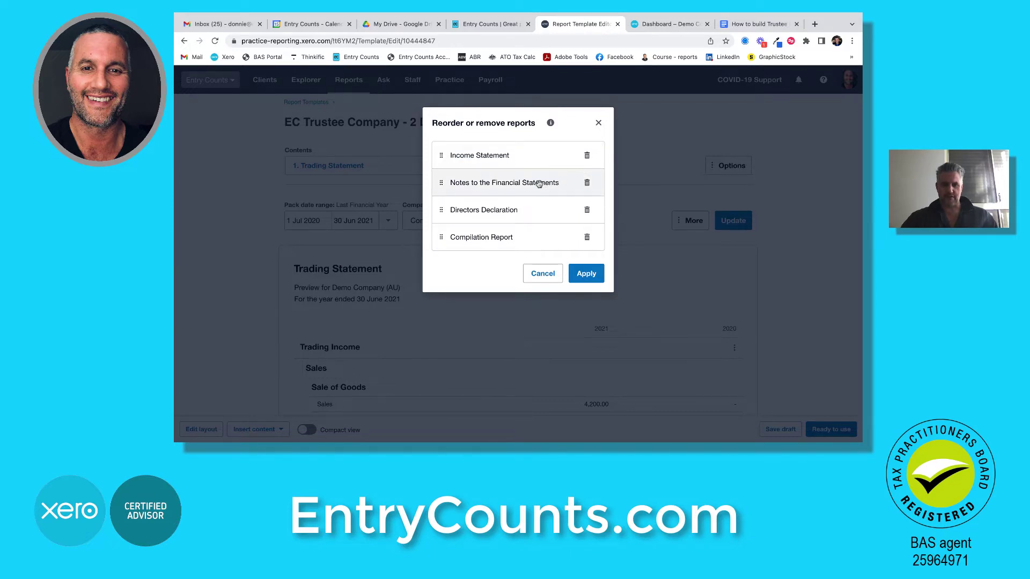
# Step: Apply the trimmed report list and add a Blank Report to the template
pyautogui.click(586, 273)
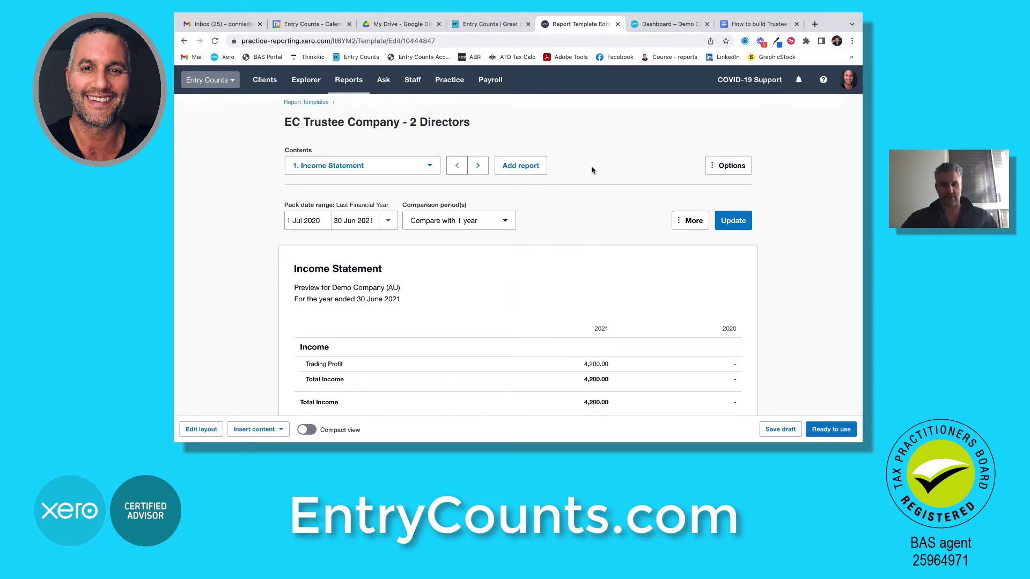
pyautogui.click(520, 166)
pyautogui.click(494, 269)
pyautogui.write('blank')
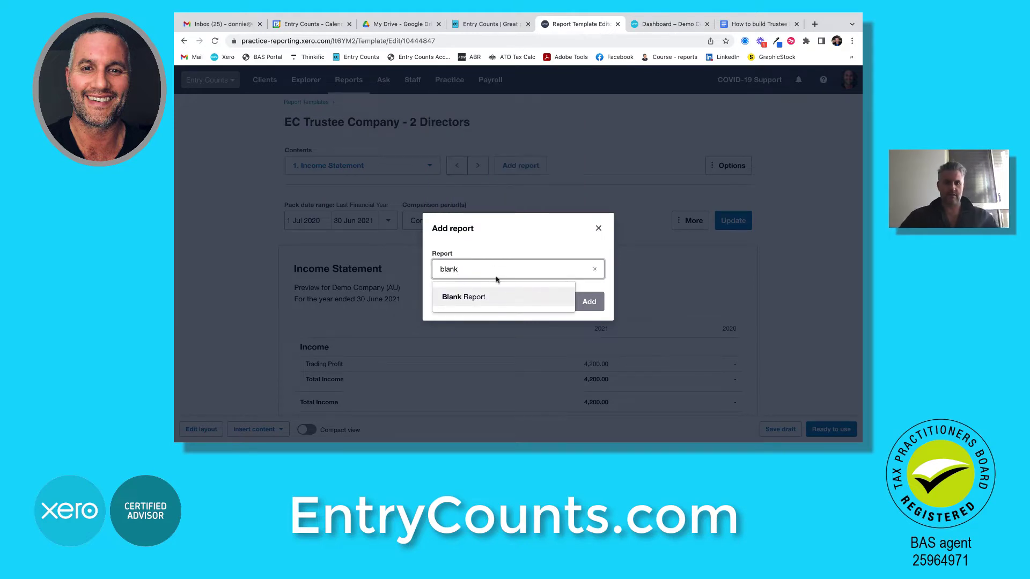
pyautogui.click(504, 300)
pyautogui.click(589, 301)
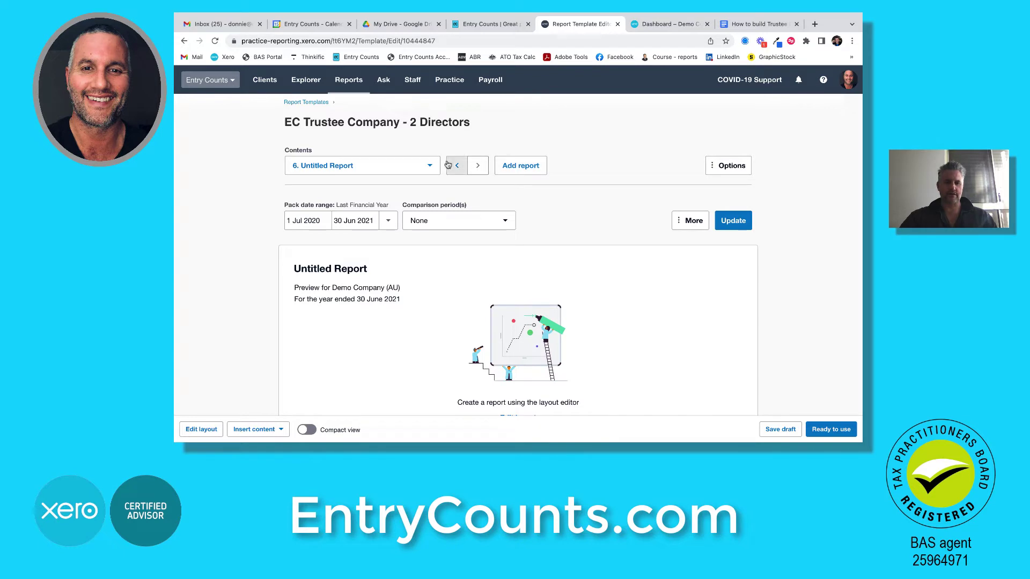
# Step: Reorder the two Untitled Reports into positions 2 and 3 after Income Statement
pyautogui.click(425, 165)
pyautogui.click(349, 322)
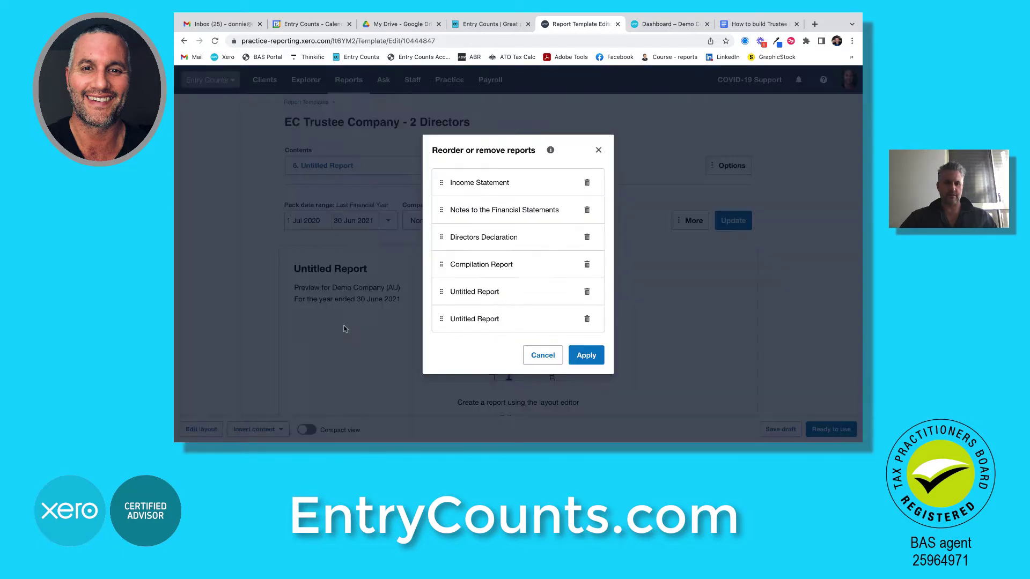
pyautogui.moveTo(440, 291); pyautogui.dragTo(441, 209)
pyautogui.moveTo(440, 319); pyautogui.dragTo(441, 234)
pyautogui.click(586, 355)
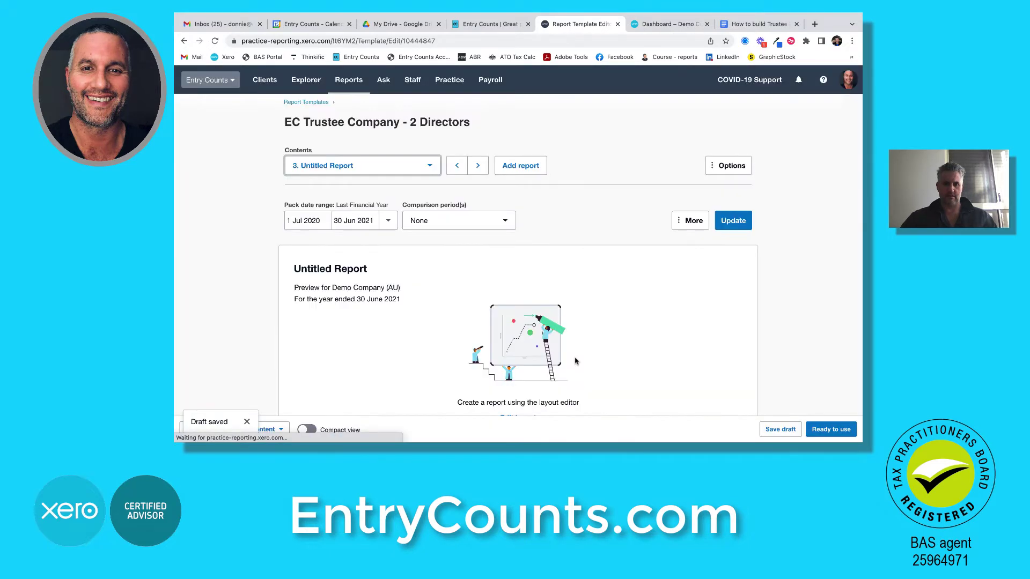
# Step: Rename the second report's title to 'Balance Sheet'
pyautogui.click(433, 171)
pyautogui.click(356, 212)
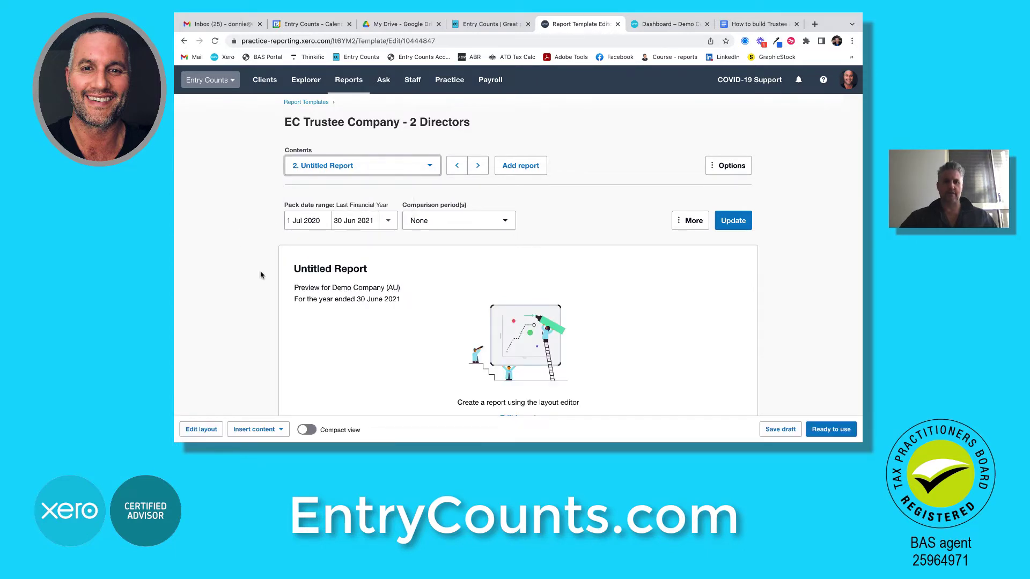
pyautogui.click(290, 269)
pyautogui.write('Balance Sheet')
pyautogui.click(237, 269)
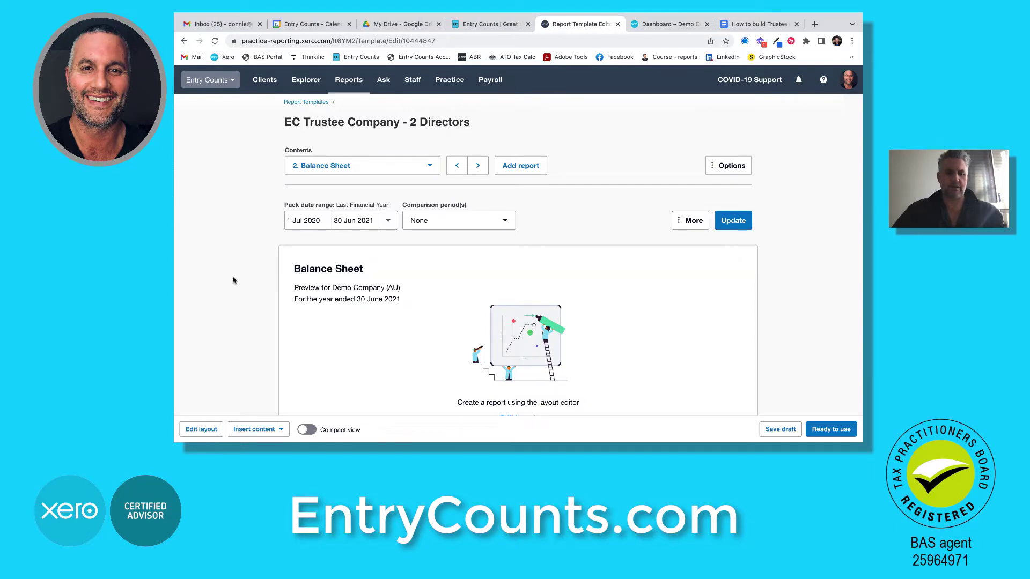
# Step: Add a 'Balance Sheet' schedule set to credit positive, with no numbered heading or total
pyautogui.click(201, 429)
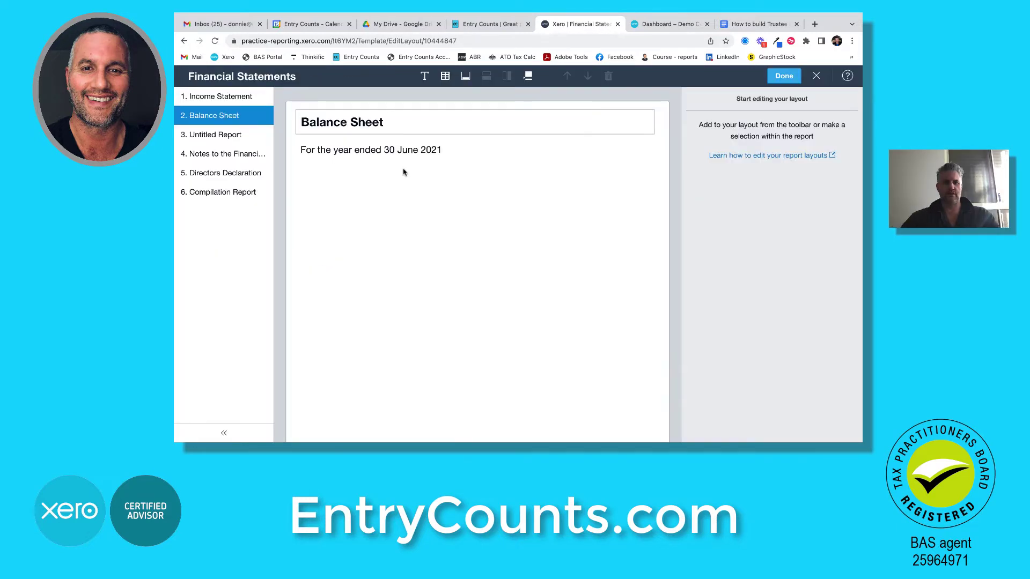
pyautogui.click(444, 78)
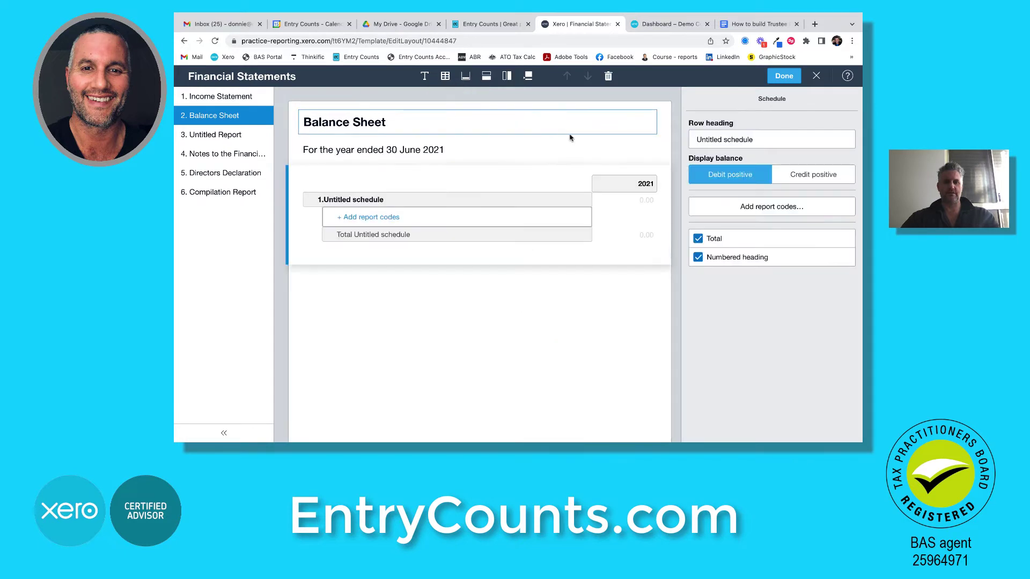
pyautogui.tripleClick(706, 141)
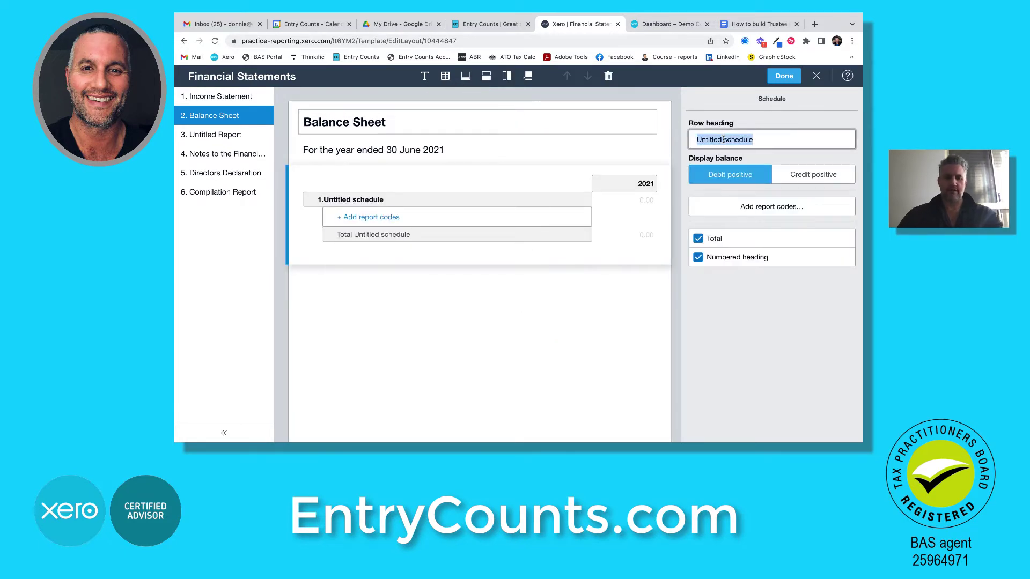
pyautogui.write('Balance Sheet')
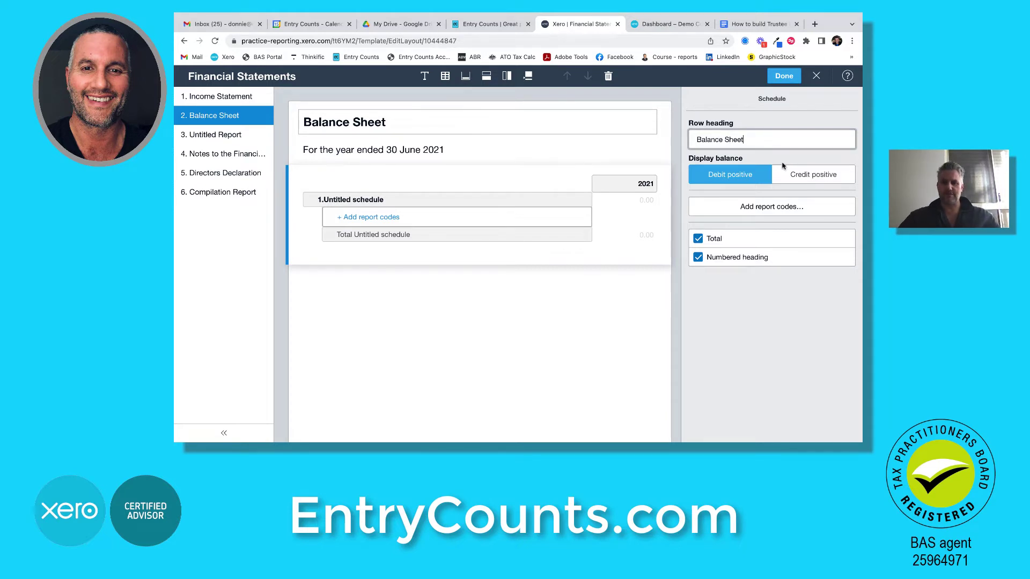
pyautogui.click(799, 174)
pyautogui.click(741, 259)
pyautogui.click(698, 239)
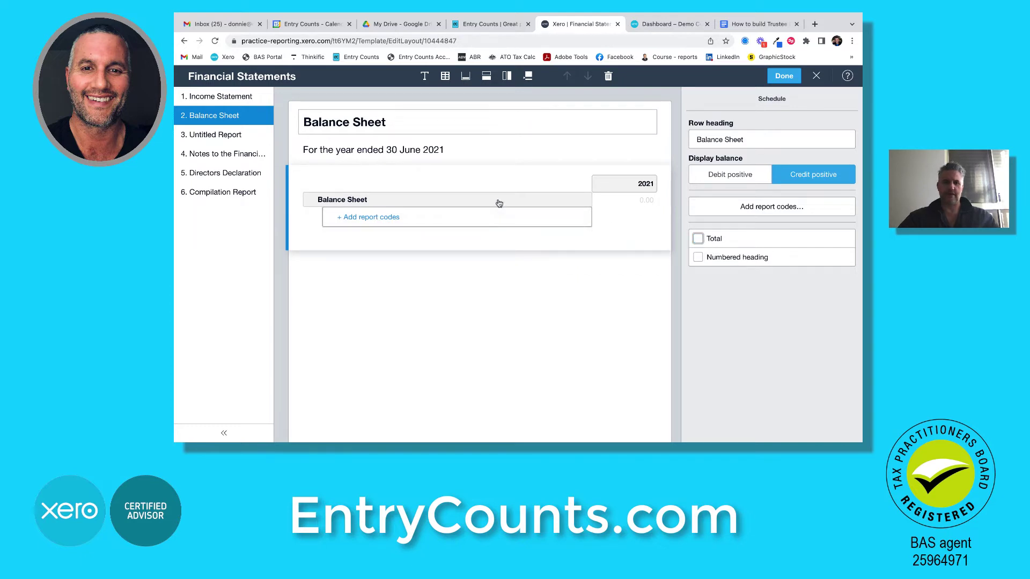
# Step: Add three groups to the Balance Sheet schedule
pyautogui.click(485, 76)
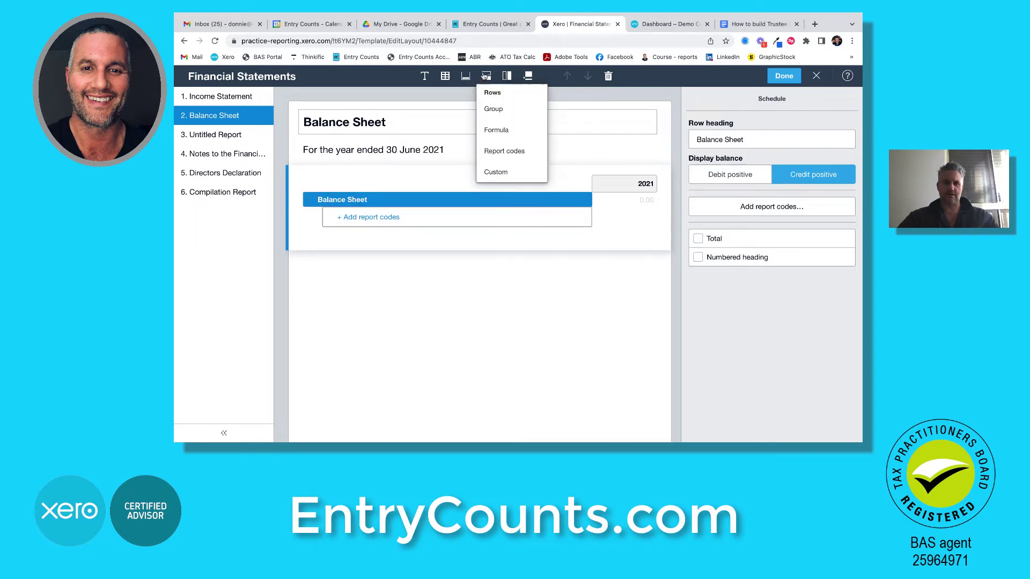
pyautogui.click(486, 107)
pyautogui.click(486, 78)
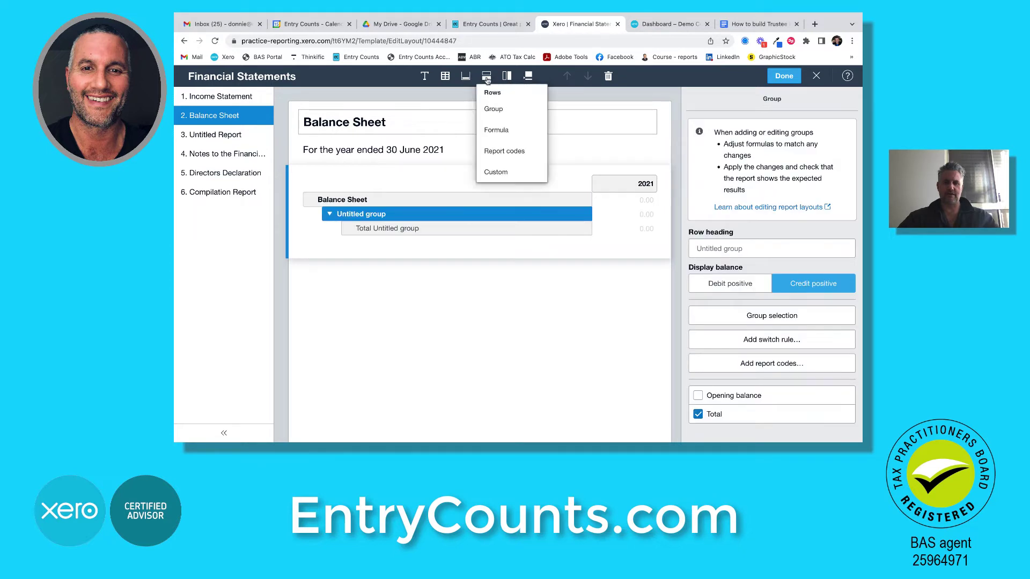
pyautogui.click(489, 110)
pyautogui.click(487, 78)
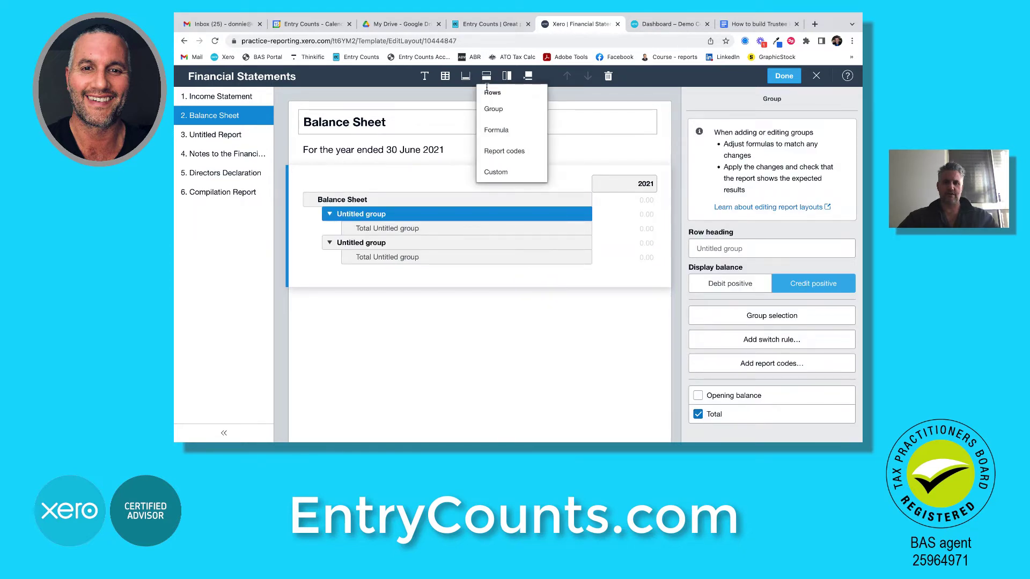
pyautogui.click(487, 111)
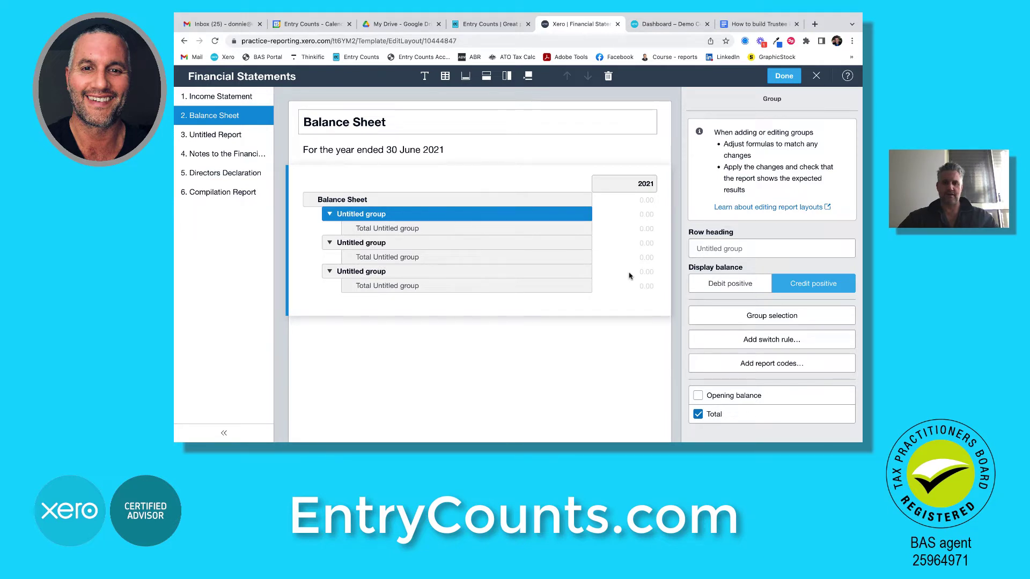
# Step: Name the groups Assets (debit positive), Liabilities and Equity
pyautogui.click(735, 284)
pyautogui.click(719, 247)
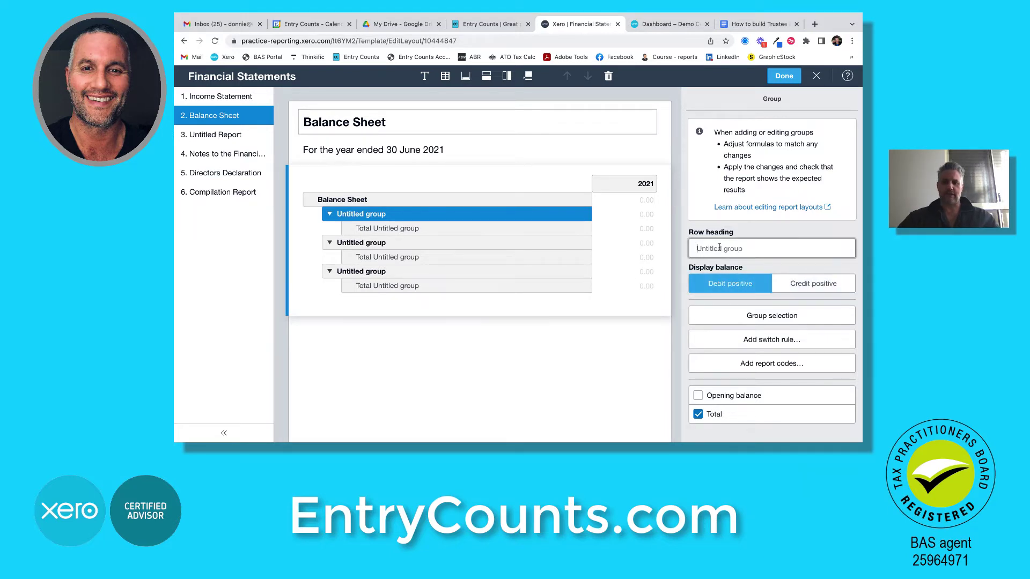
pyautogui.write('Asss')
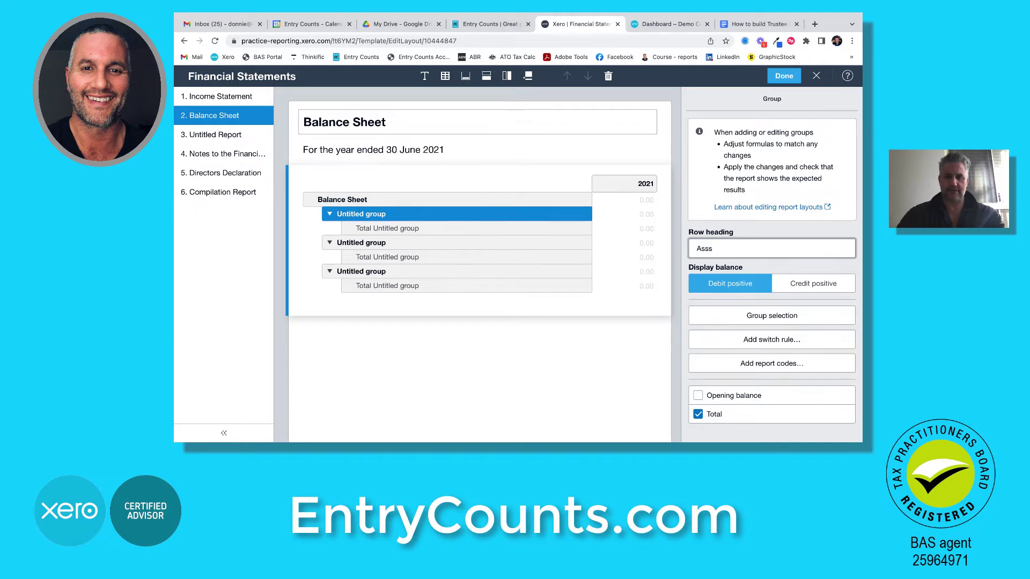
pyautogui.press('Tab')
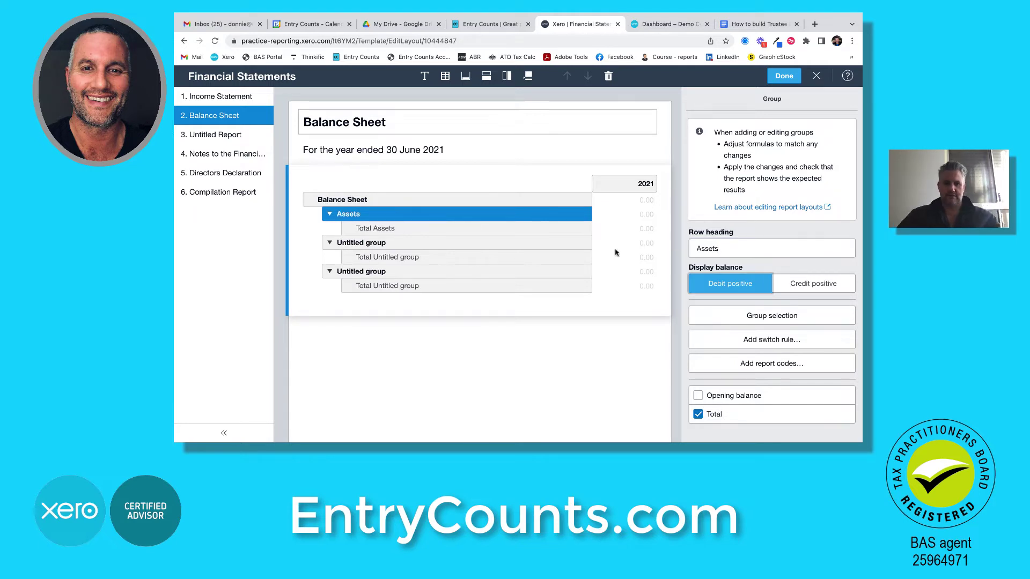
pyautogui.click(551, 245)
pyautogui.click(736, 249)
pyautogui.write('Liabilities')
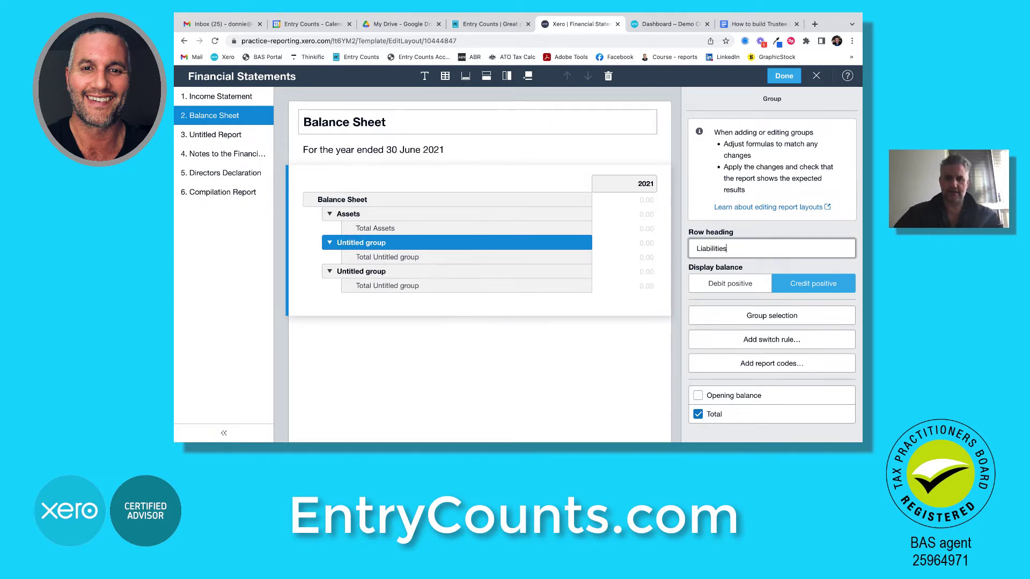
pyautogui.press('Tab')
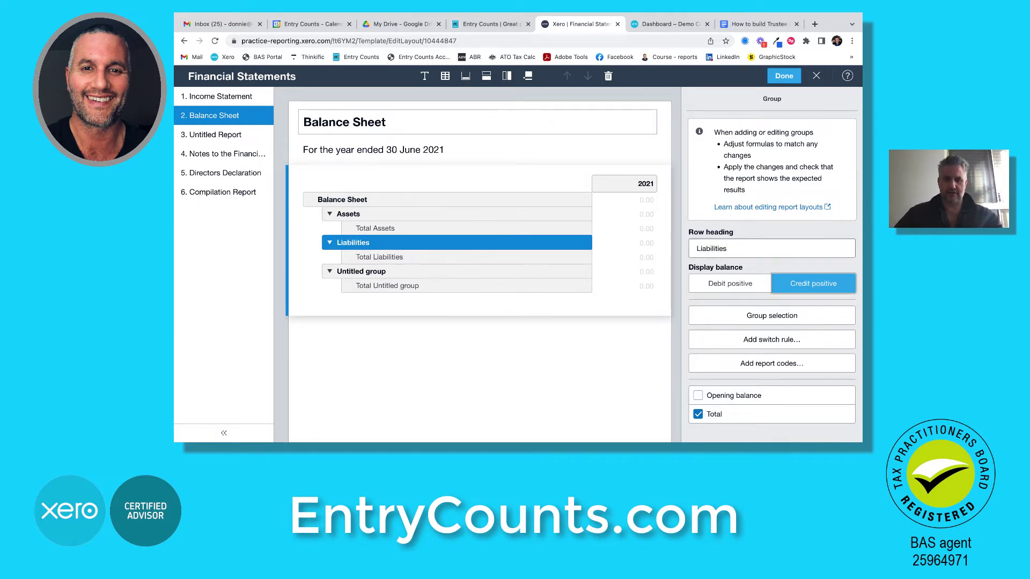
pyautogui.click(545, 272)
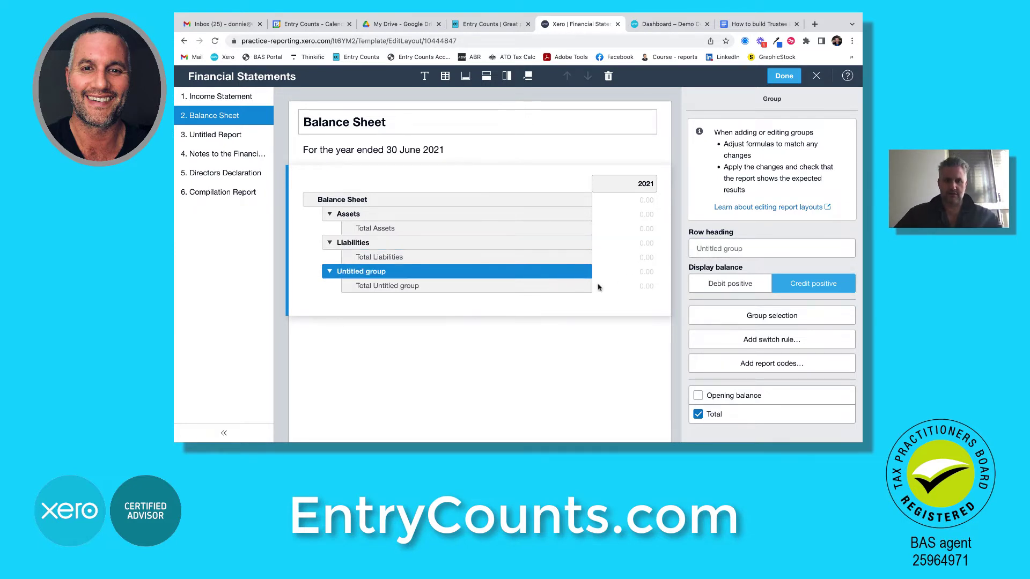
pyautogui.click(738, 252)
pyautogui.write('Equity')
pyautogui.press('Tab')
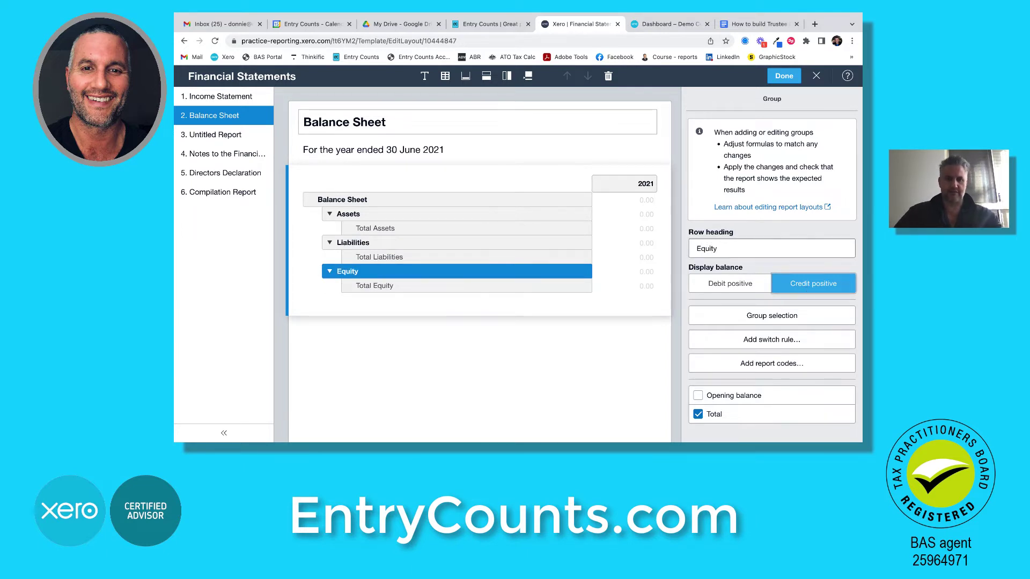
pyautogui.click(490, 213)
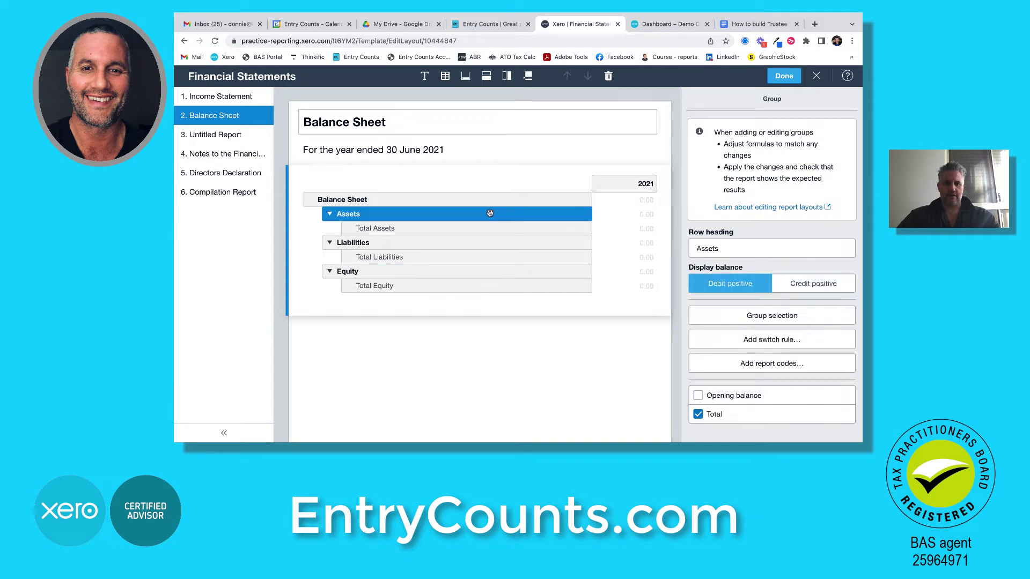
# Step: Add a custom row 'Cash & Cash Equivalents' under Assets
pyautogui.click(485, 78)
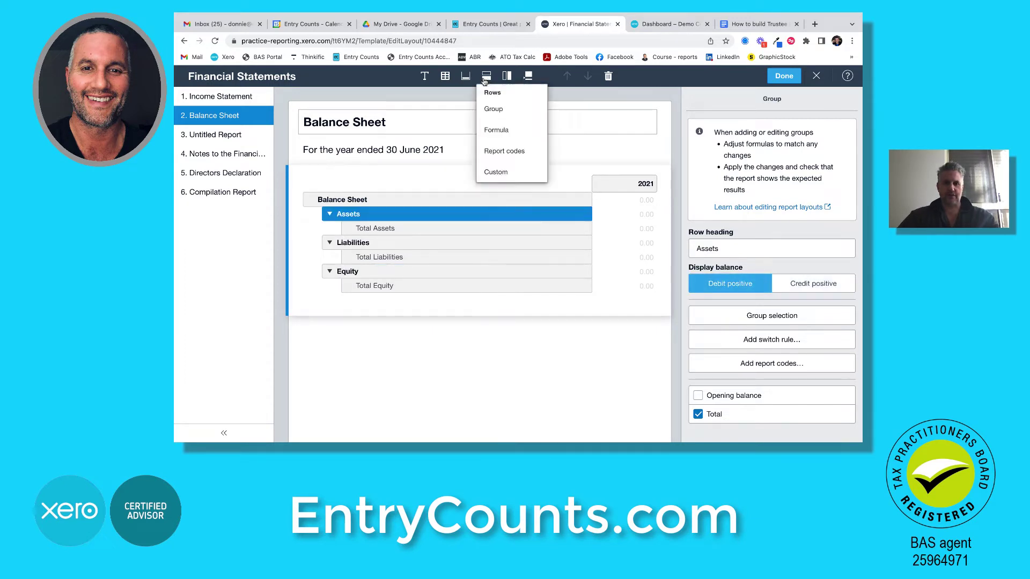
pyautogui.click(496, 173)
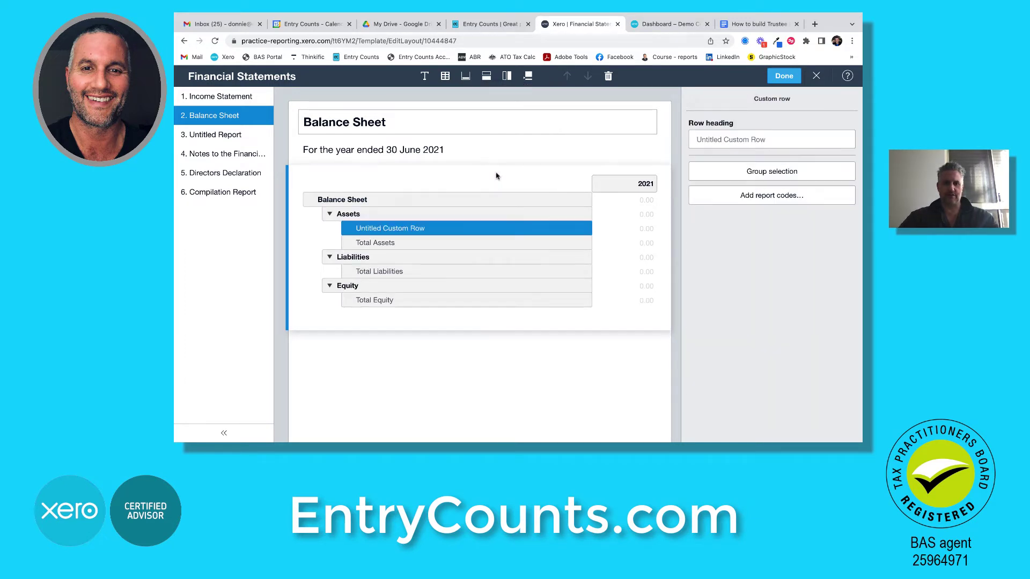
pyautogui.click(715, 140)
pyautogui.write('Cash & Cash Eq')
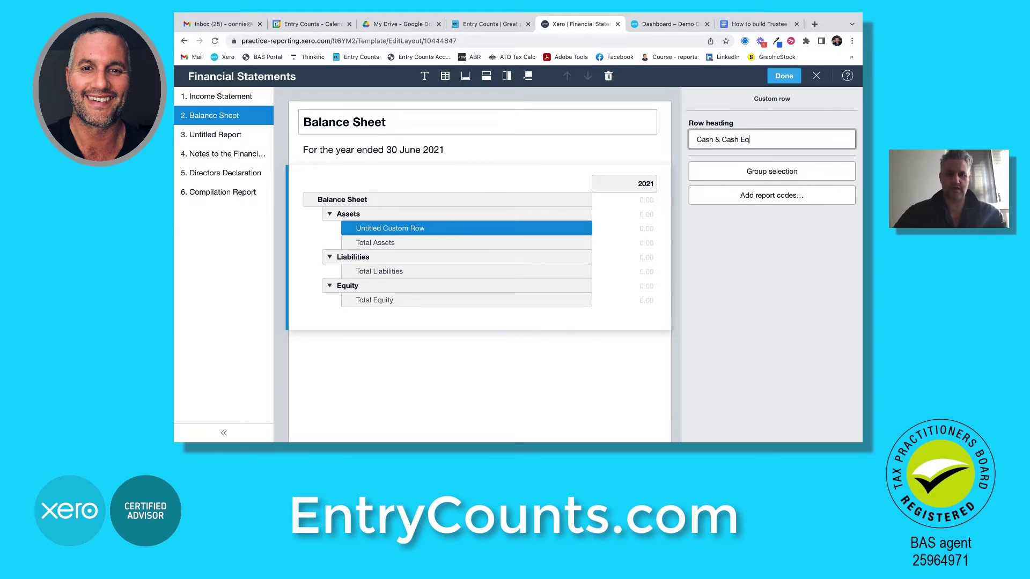
pyautogui.write('uivalents')
pyautogui.press('Tab')
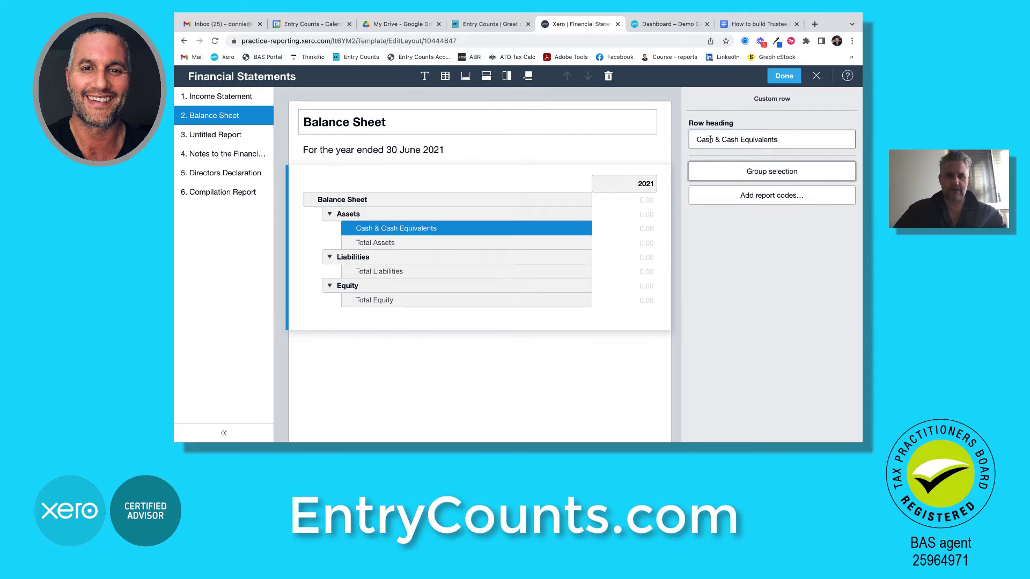
# Step: Add a custom row 'Issued Capital' under Equity and close the layout editor
pyautogui.click(438, 292)
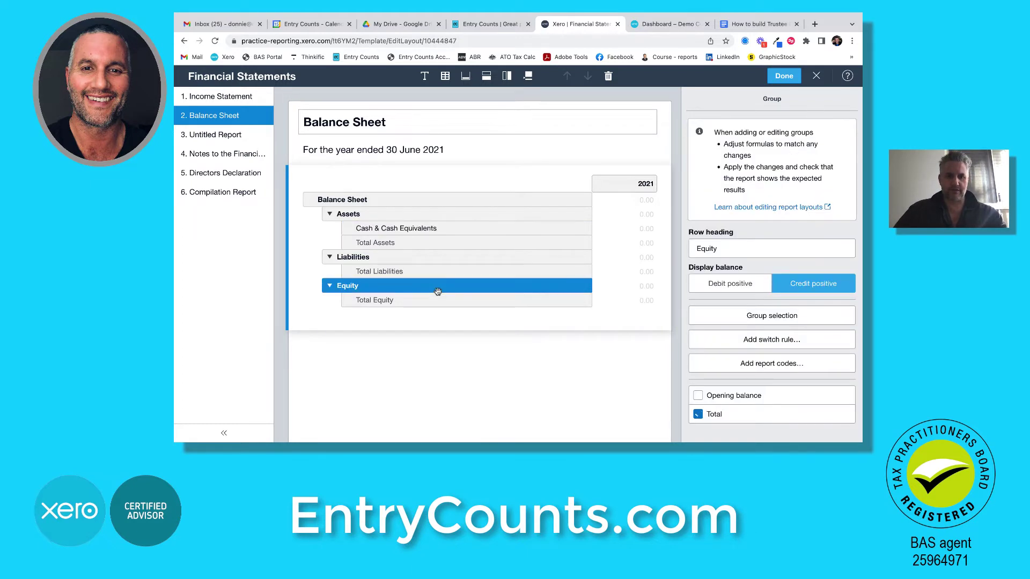
pyautogui.click(485, 76)
pyautogui.click(490, 172)
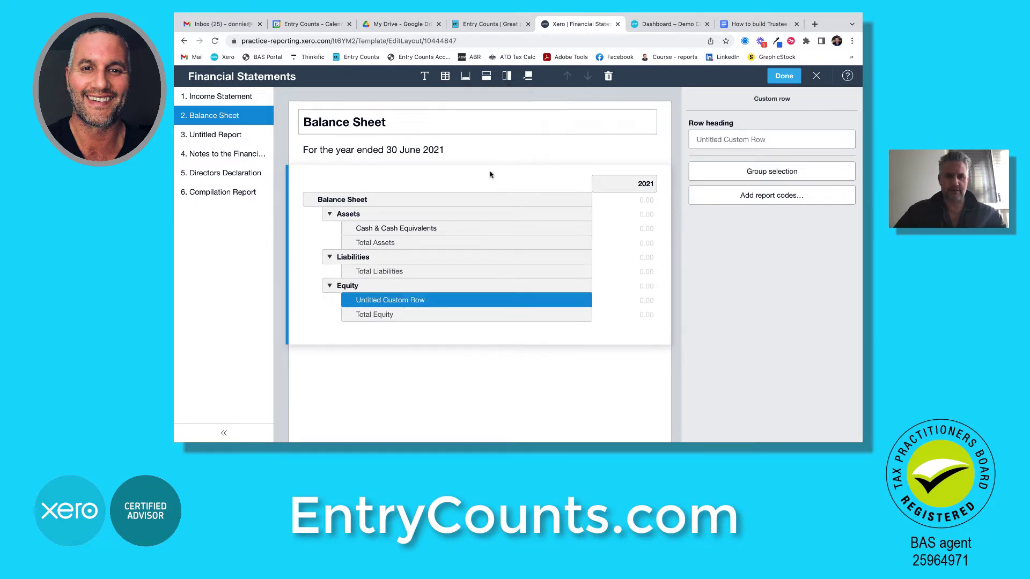
pyautogui.click(720, 140)
pyautogui.write('Issued Ca')
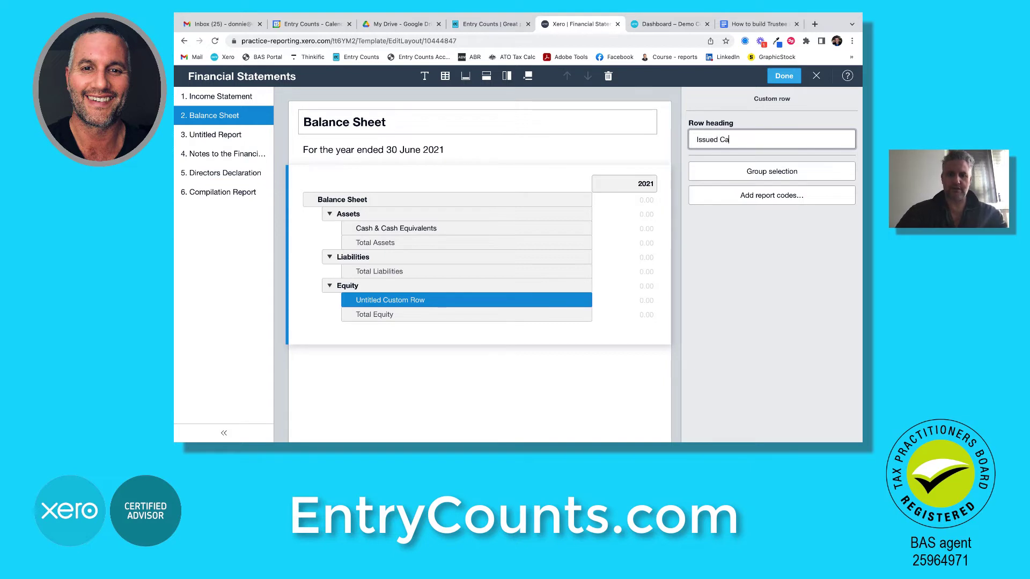
pyautogui.write('pital')
pyautogui.press('Tab')
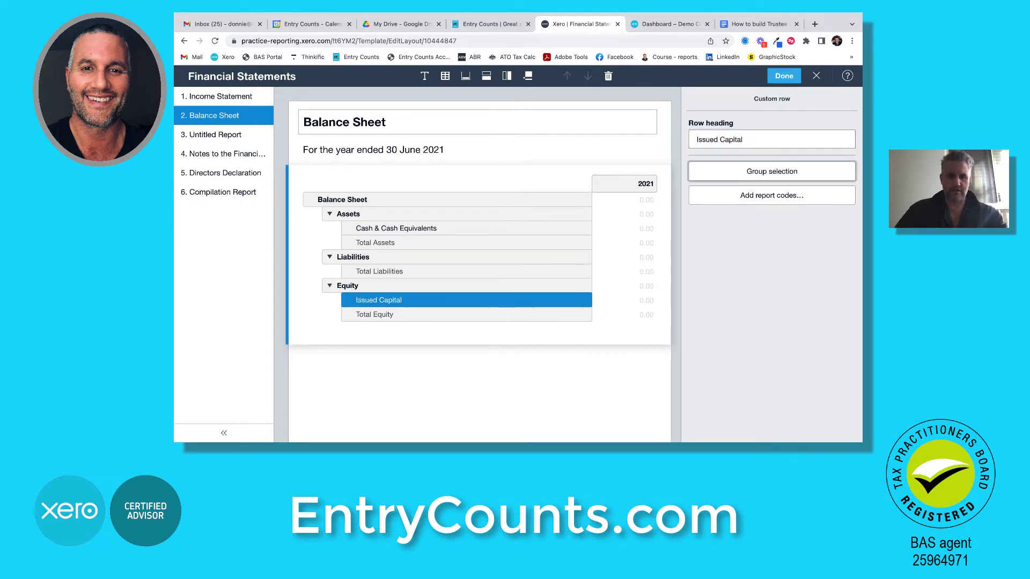
pyautogui.click(783, 76)
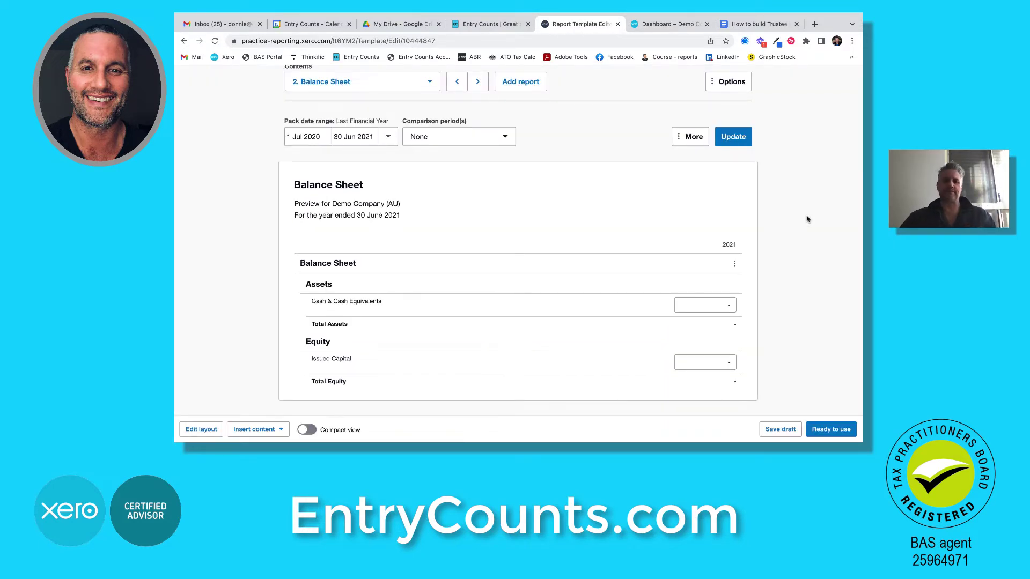
# Step: Append COPY to the old Notes to the Financial Statements heading and select its text
pyautogui.scroll(2, 807, 218)
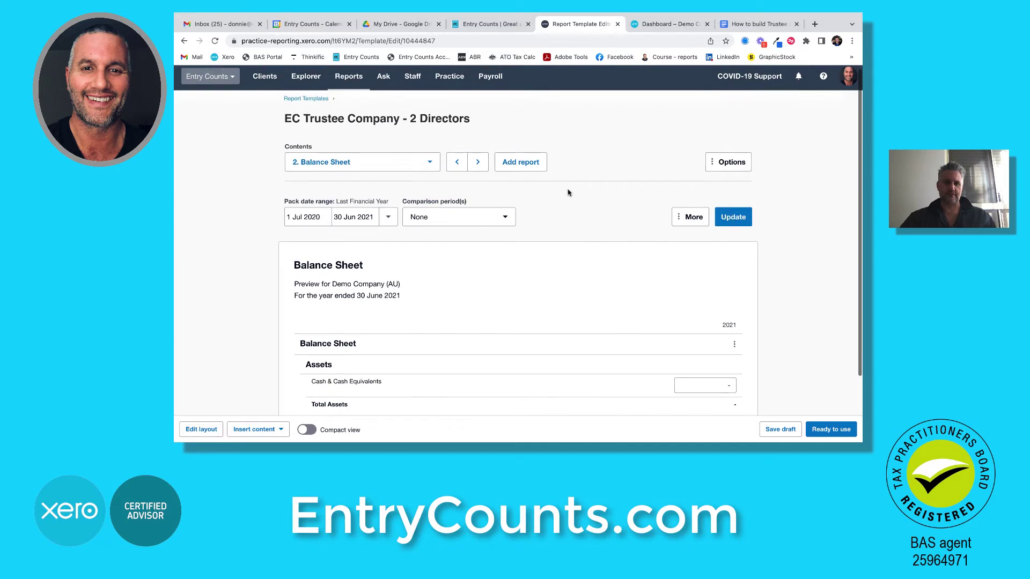
pyautogui.click(436, 169)
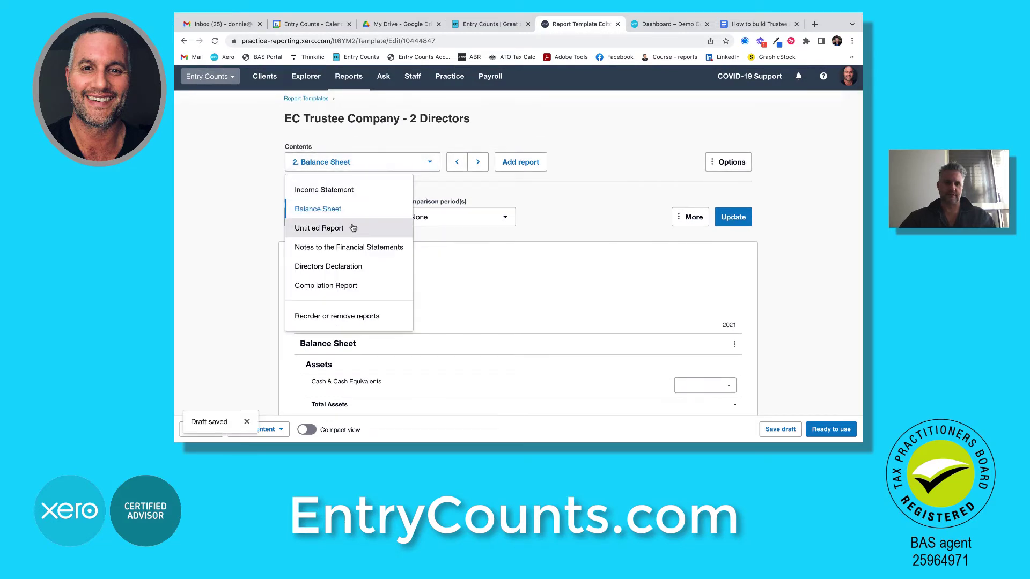
pyautogui.click(331, 248)
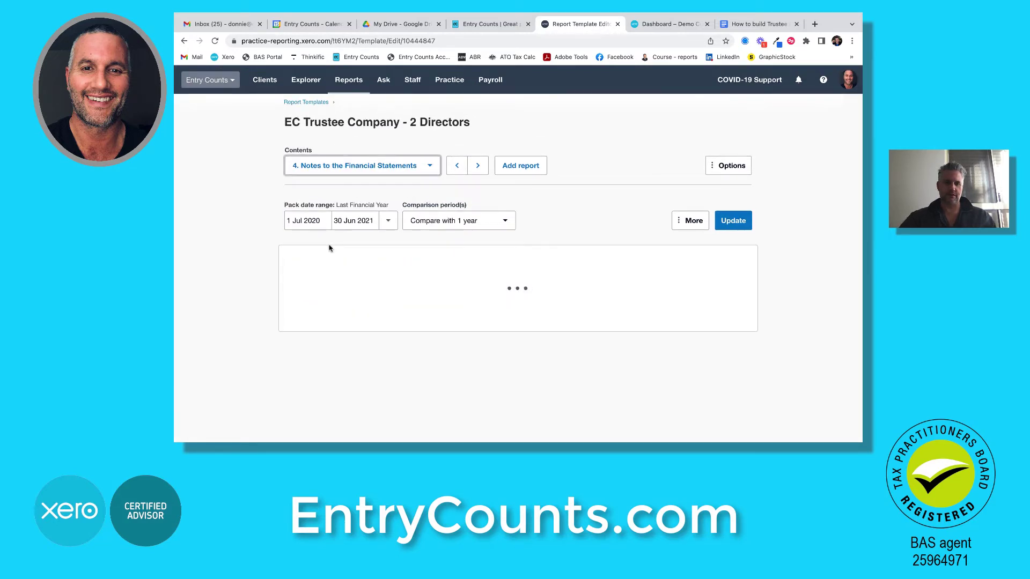
pyautogui.click(440, 268)
pyautogui.write('c')
pyautogui.press('BackSpace')
pyautogui.write('COPY')
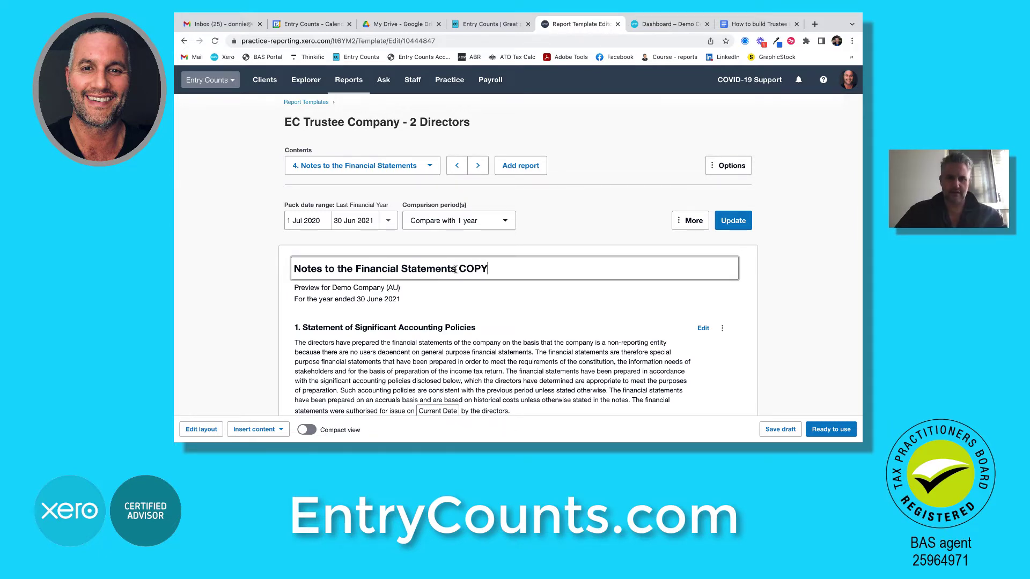
pyautogui.moveTo(457, 268); pyautogui.dragTo(290, 273)
pyautogui.press('super+c')
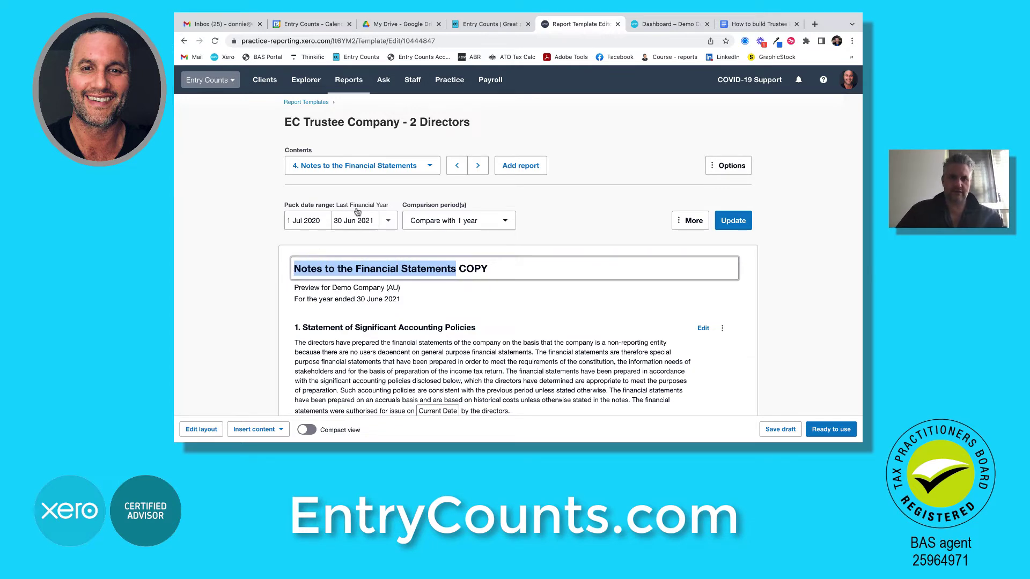
# Step: Rename the Untitled Report 'Notes to the Financial Statements' and insert the compilation report note
pyautogui.click(424, 171)
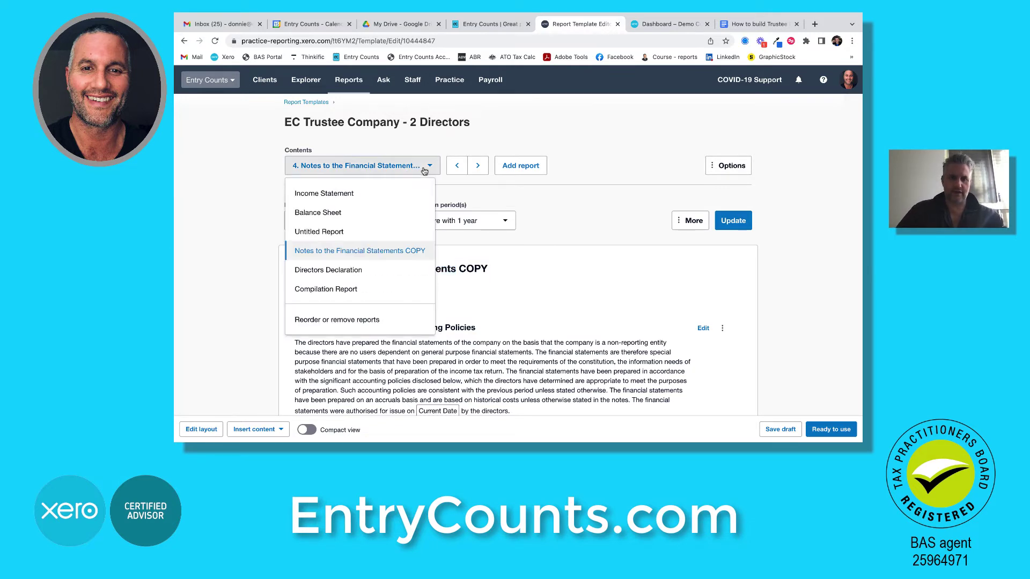
pyautogui.click(332, 233)
pyautogui.click(322, 274)
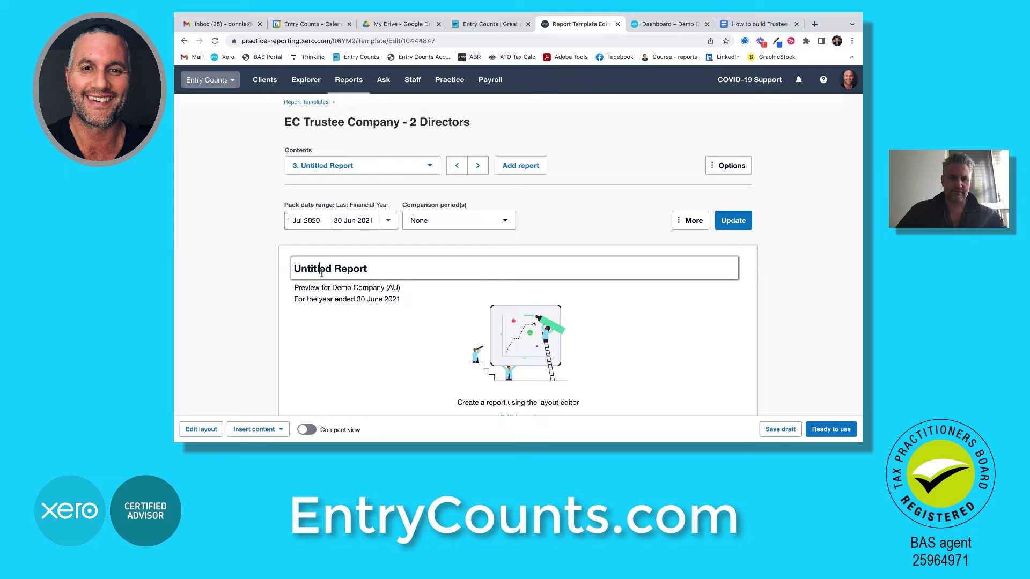
pyautogui.tripleClick(322, 273)
pyautogui.press('super+v')
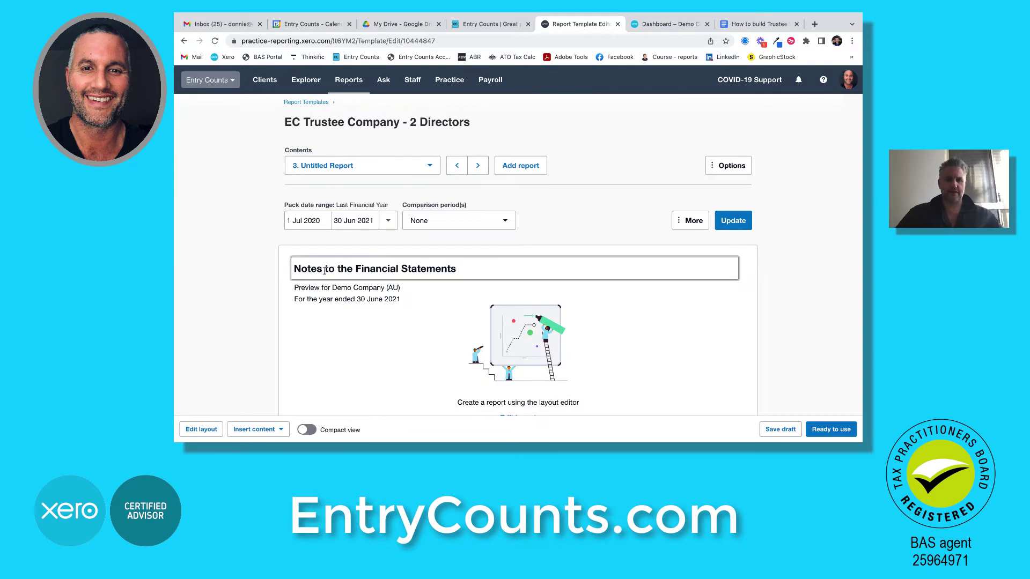
pyautogui.click(263, 299)
pyautogui.click(271, 429)
pyautogui.click(265, 405)
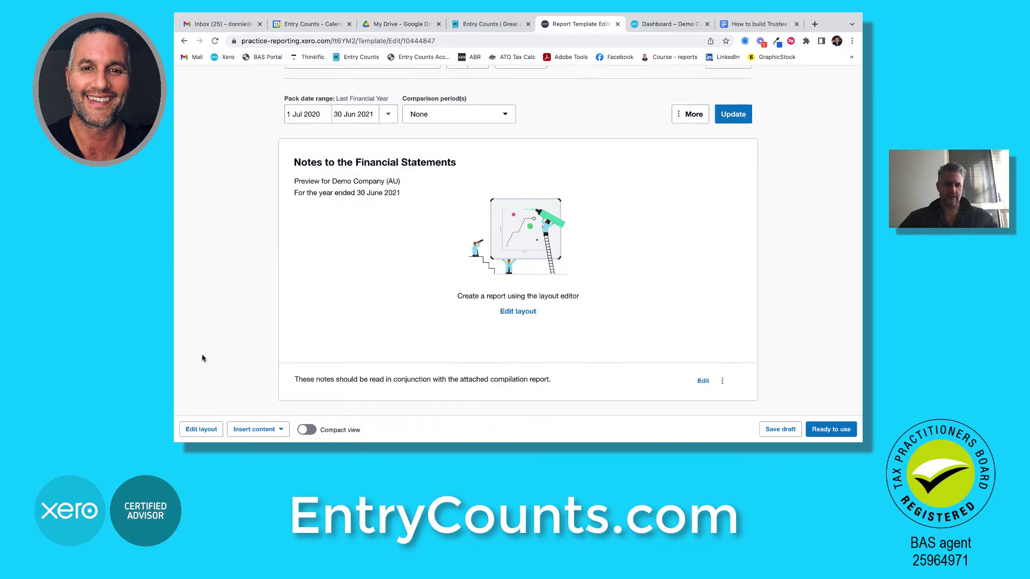
pyautogui.click(198, 431)
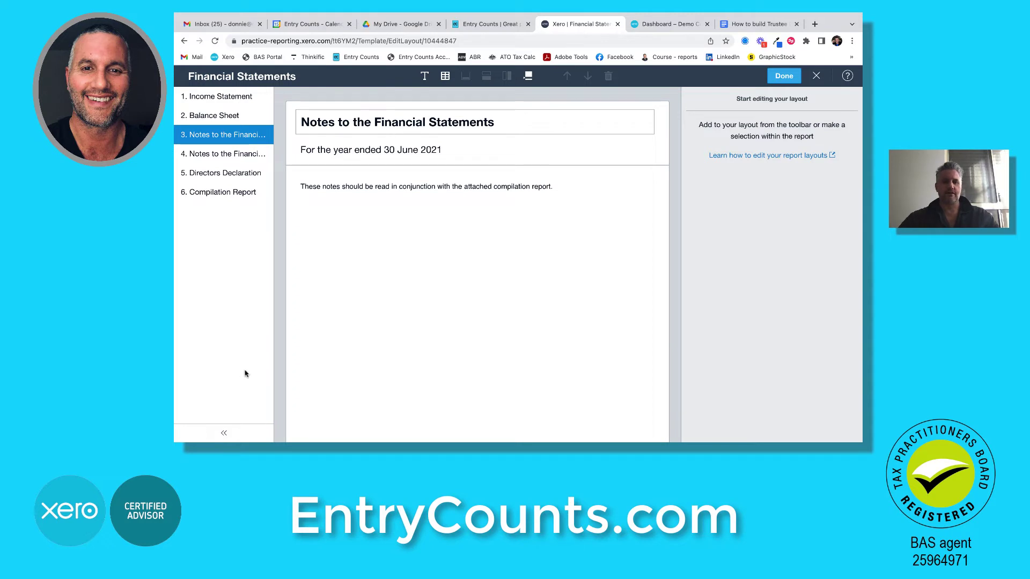
# Step: Add a numbered text block to the notes and bring up the Google Docs guide
pyautogui.click(423, 77)
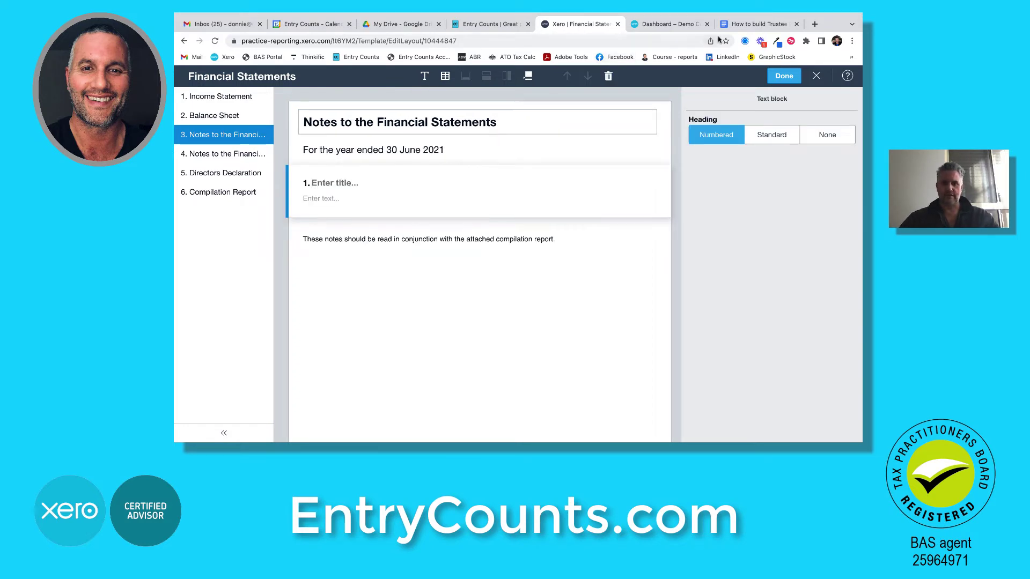
pyautogui.click(739, 24)
# Step: Select the Summary Of Significant Accounting Policies text through Trust Liability and Right of Indemnity
pyautogui.scroll(-15, 529, 192)
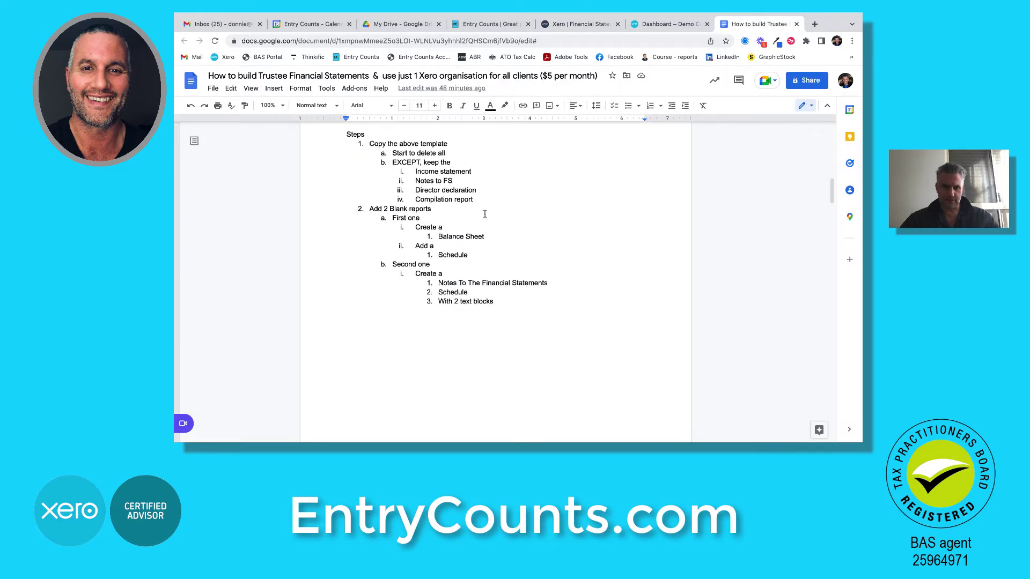
pyautogui.scroll(-8, 480, 221)
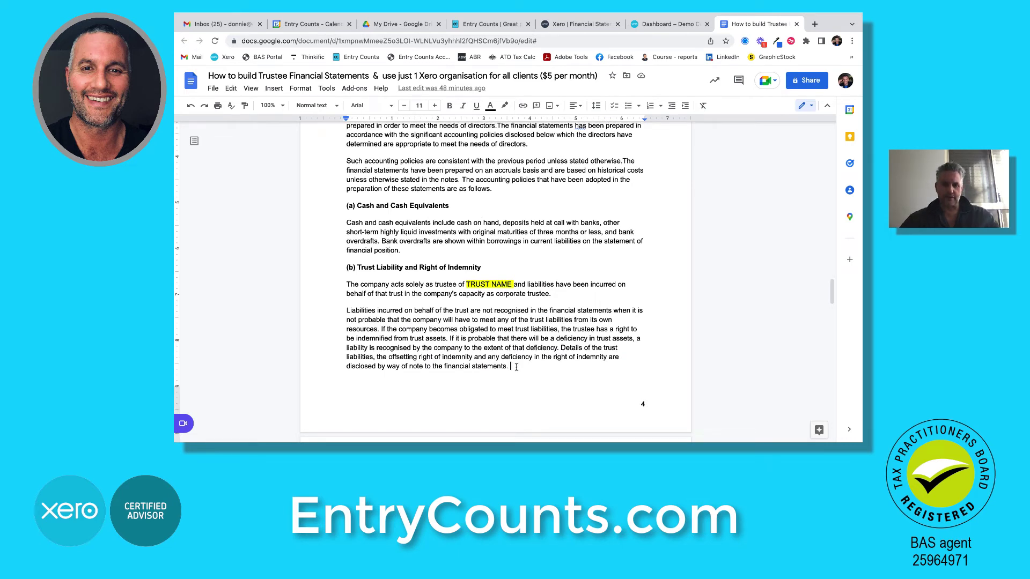
pyautogui.moveTo(516, 367); pyautogui.dragTo(342, 158)
pyautogui.hotkey('ctrl', 'c')
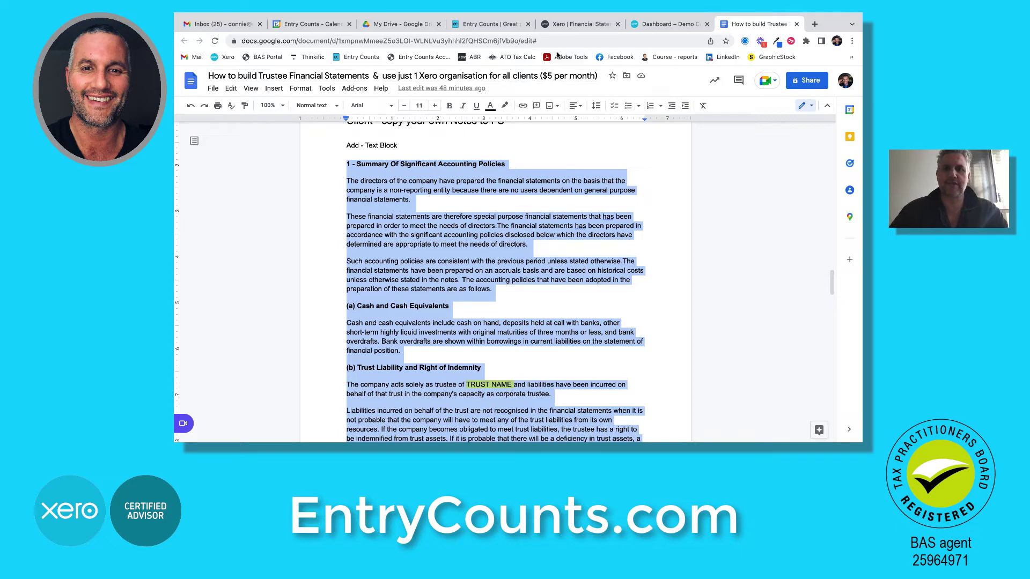
# Step: Paste the accounting policies into the text block and bold the (a) and (b) subheadings
pyautogui.click(576, 28)
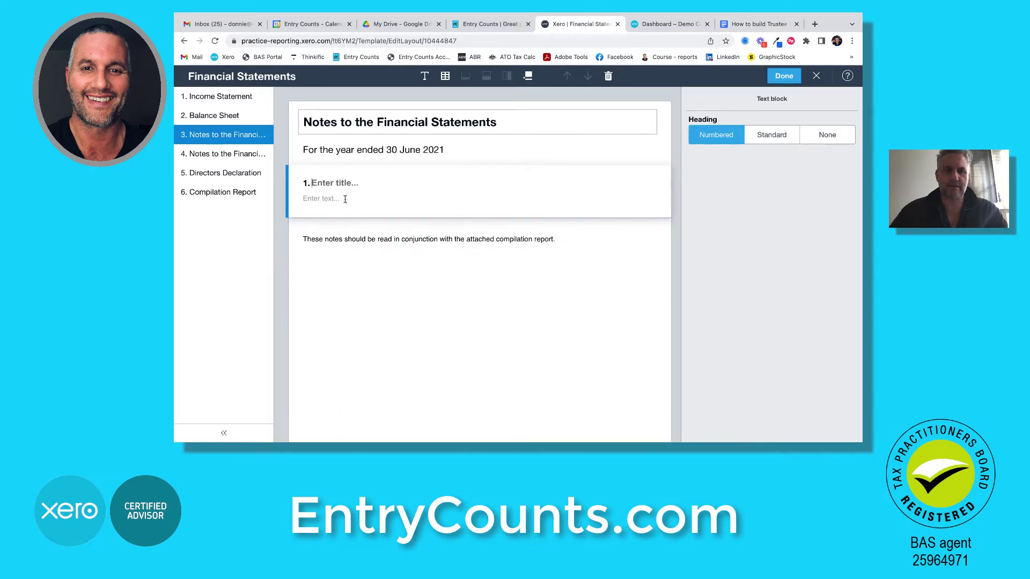
pyautogui.hotkey('ctrl', 'v')
pyautogui.scroll(-2, 357, 238)
pyautogui.tripleClick(348, 239)
pyautogui.hotkey('ctrl', 'b')
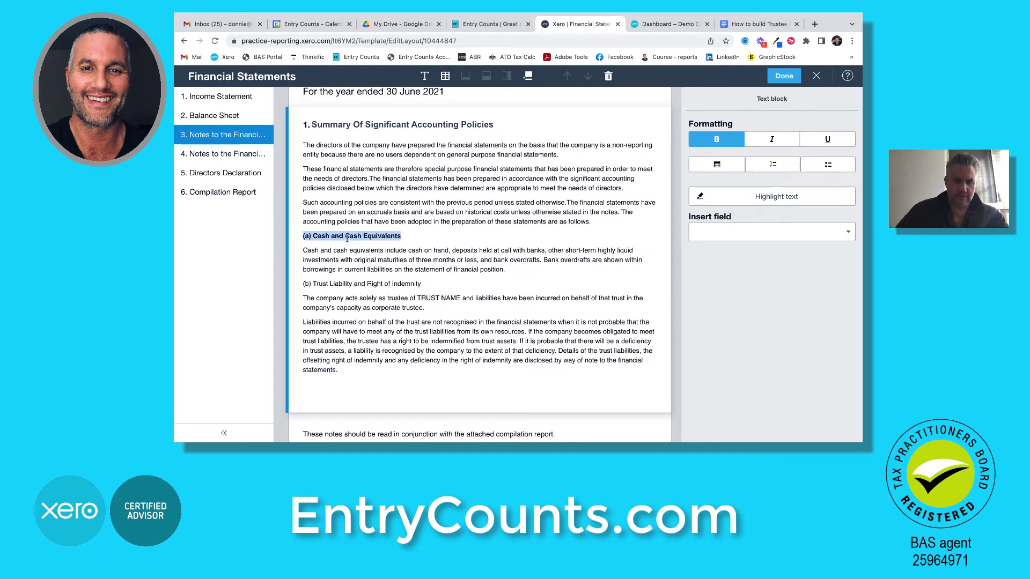
pyautogui.doubleClick(345, 285)
pyautogui.tripleClick(344, 285)
pyautogui.press('super+c')
pyautogui.hotkey('ctrl', 'b')
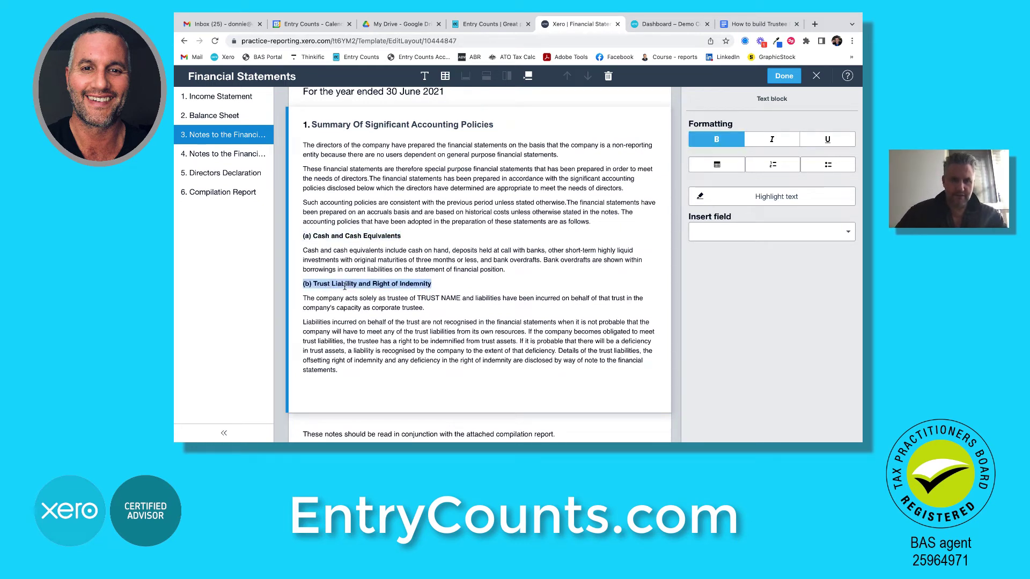
# Step: Highlight the TRUST NAME placeholder in yellow
pyautogui.moveTo(461, 298); pyautogui.dragTo(419, 298)
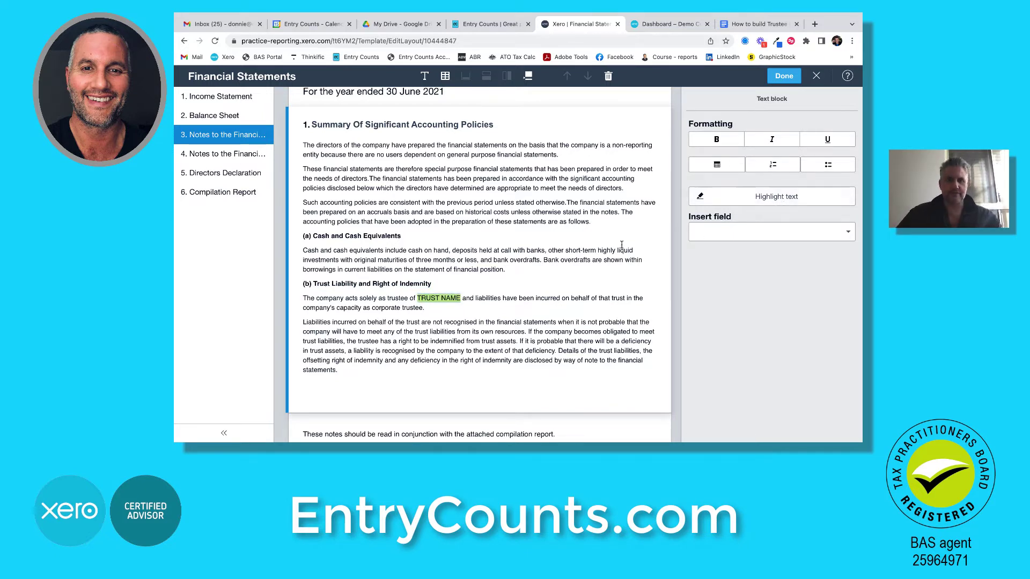
pyautogui.click(499, 248)
pyautogui.scroll(-1, 498, 249)
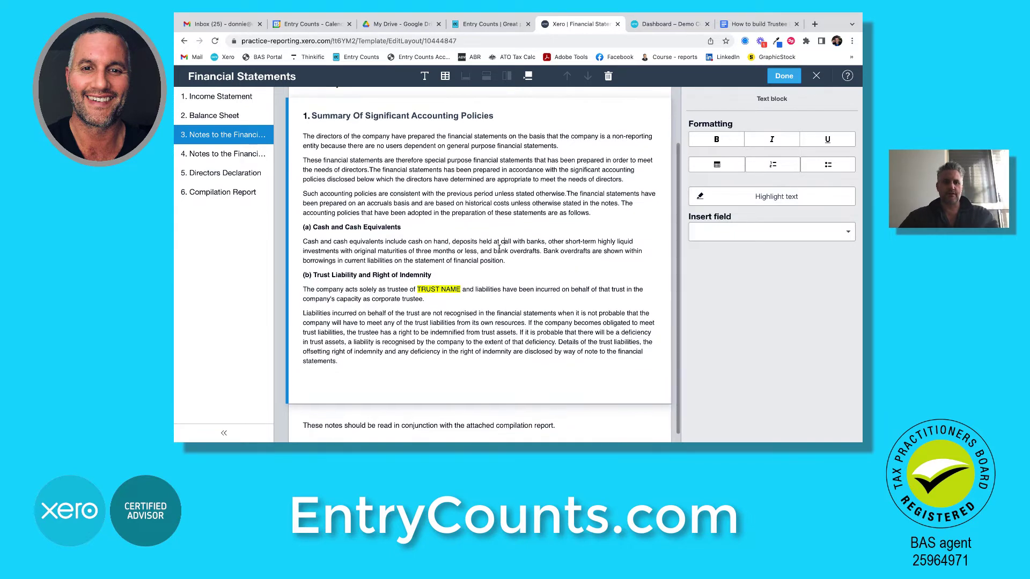
# Step: Add an unnumbered, credit-positive schedule titled 'Trust Liability and Right of Indemnity'
pyautogui.click(445, 76)
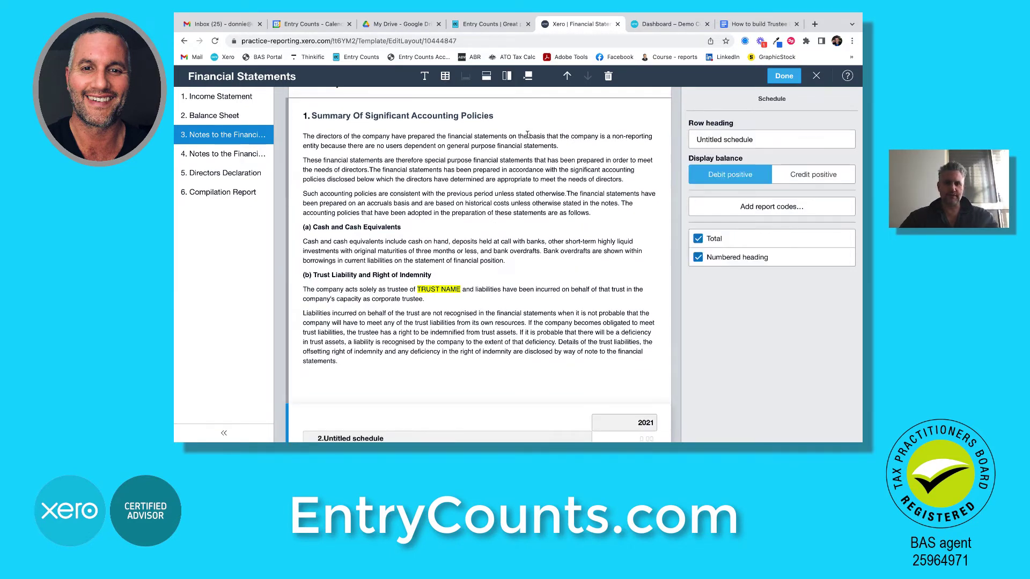
pyautogui.click(813, 175)
pyautogui.click(767, 141)
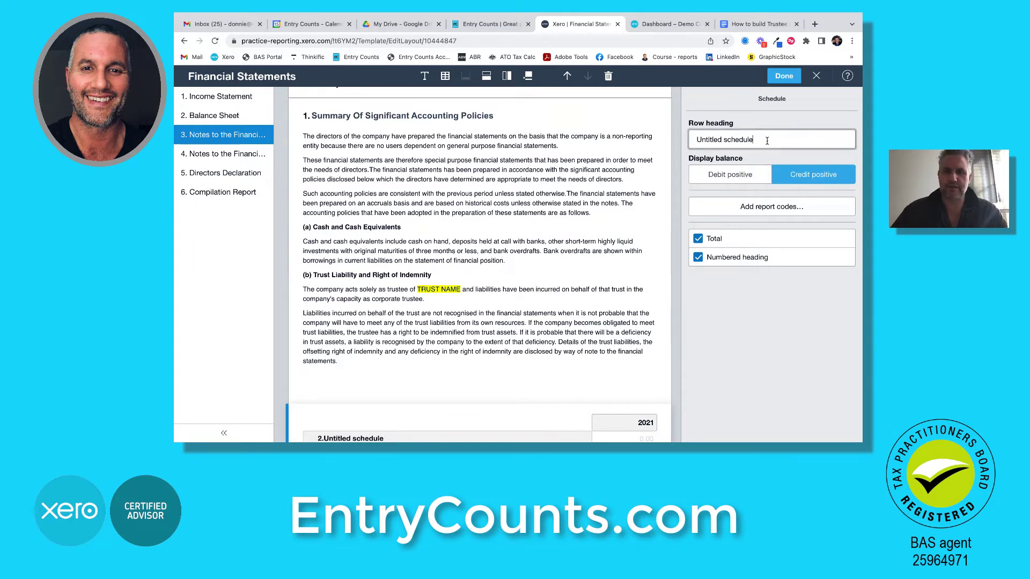
pyautogui.tripleClick(767, 141)
pyautogui.press('super+v')
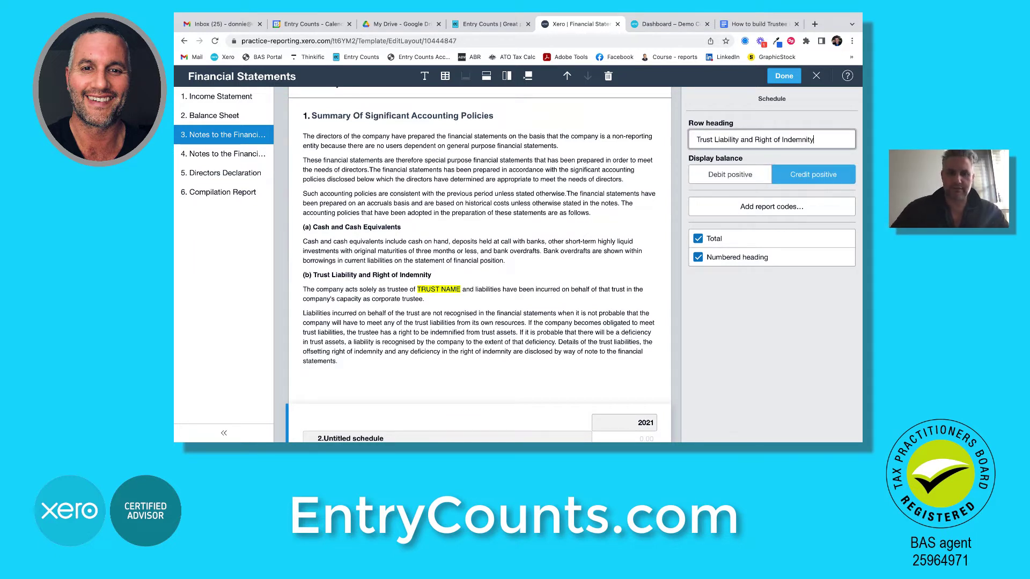
pyautogui.click(697, 257)
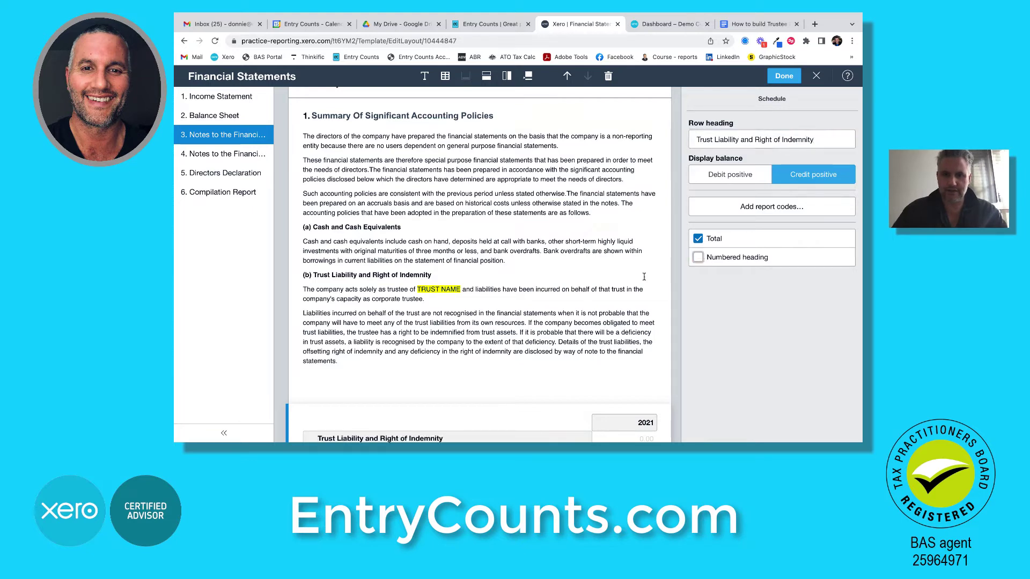
pyautogui.scroll(-3, 590, 300)
pyautogui.click(491, 338)
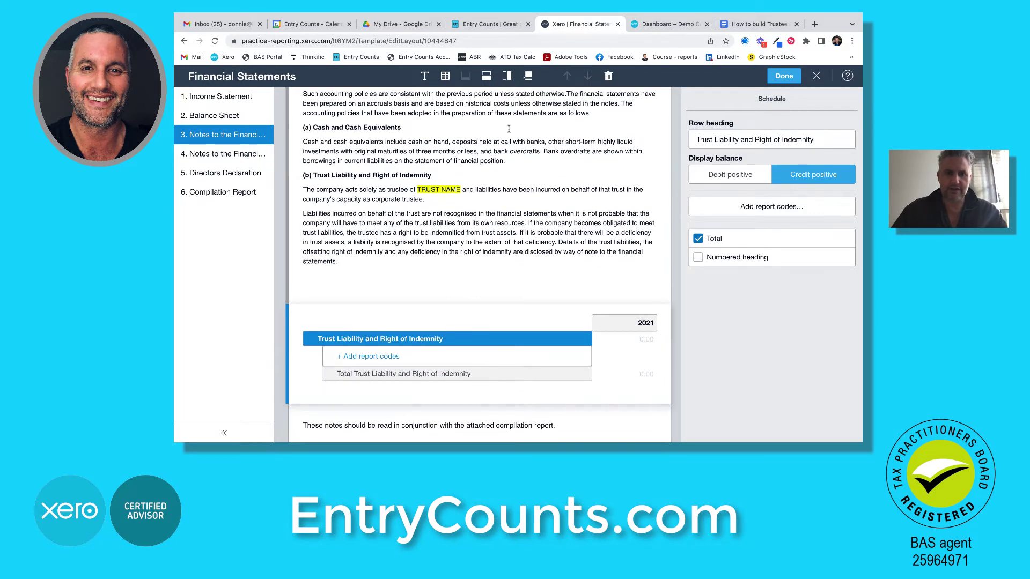
# Step: Add Payables and Borrowings custom rows to the schedule, then add another schedule below
pyautogui.click(486, 75)
pyautogui.click(493, 171)
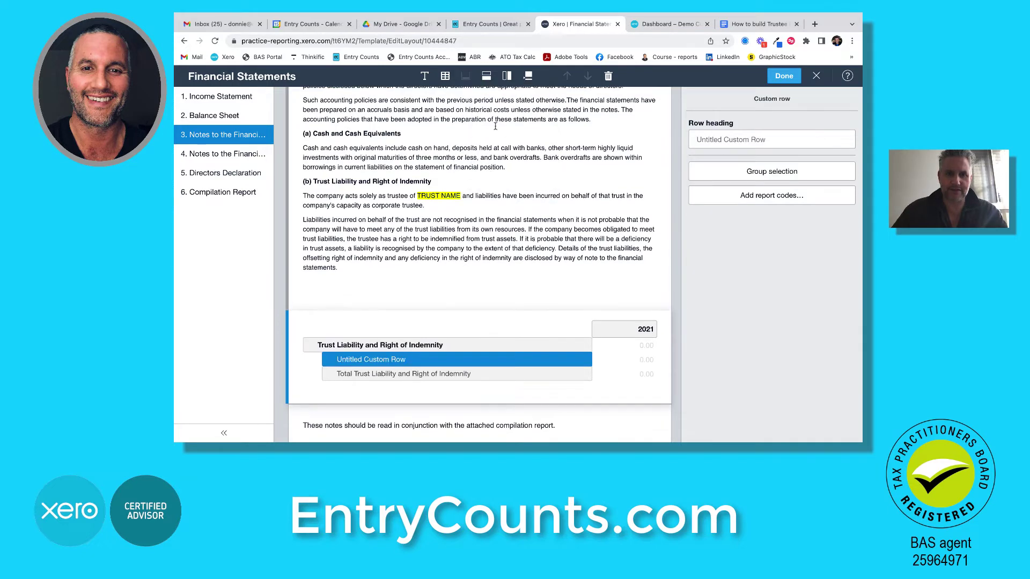
pyautogui.click(486, 76)
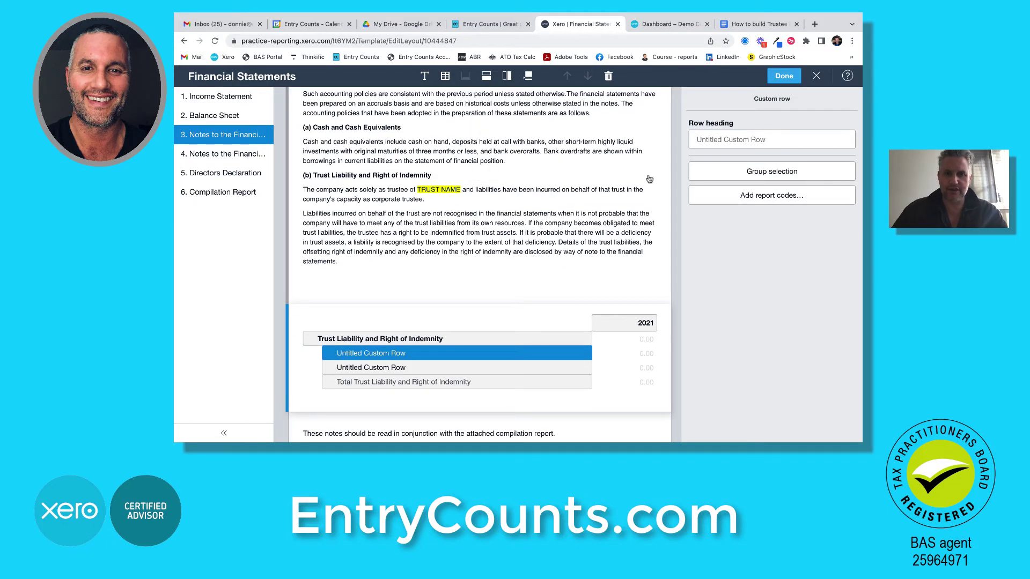
pyautogui.click(735, 140)
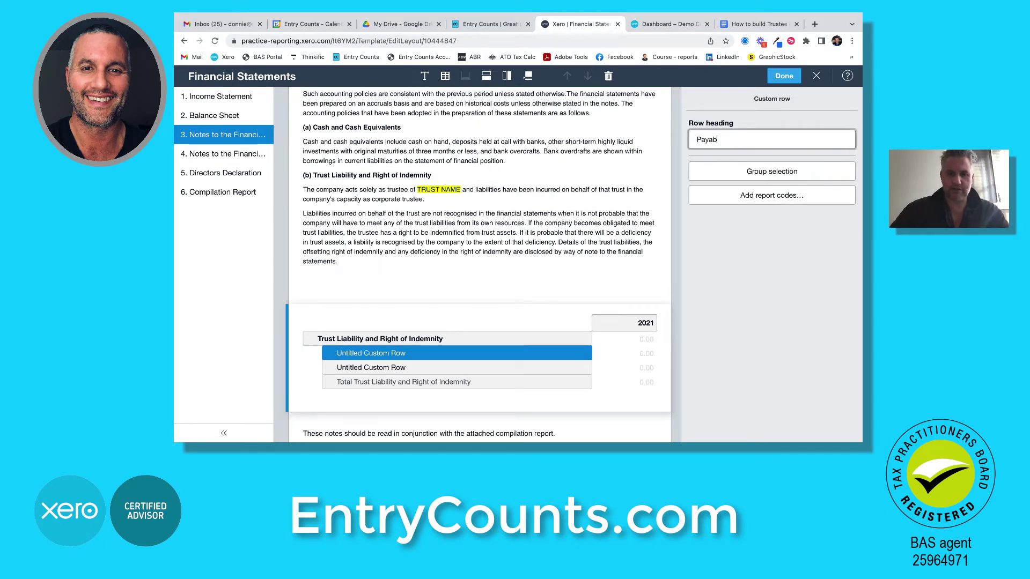
pyautogui.press('Tab')
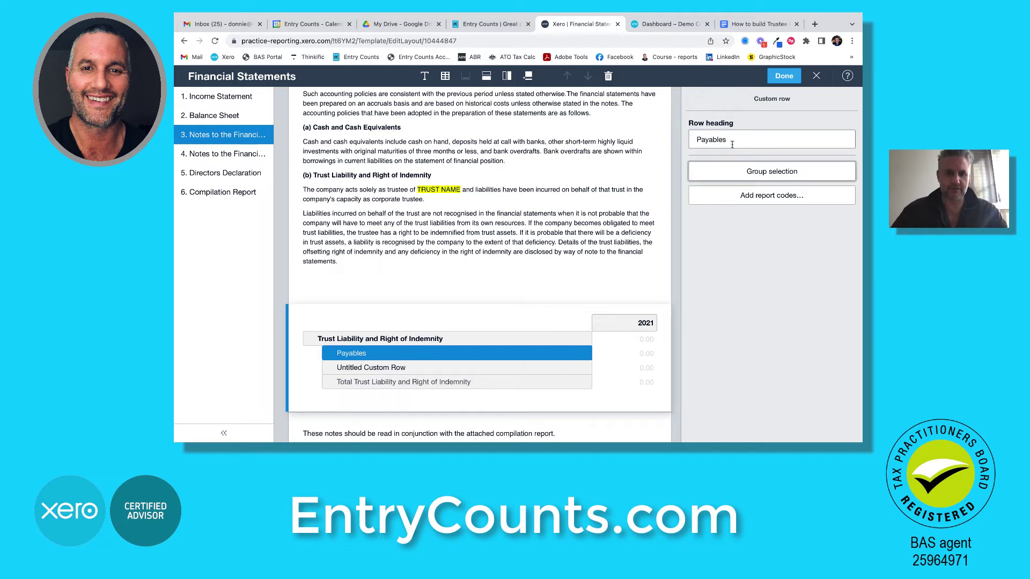
pyautogui.click(507, 368)
pyautogui.click(733, 140)
pyautogui.write('Borr')
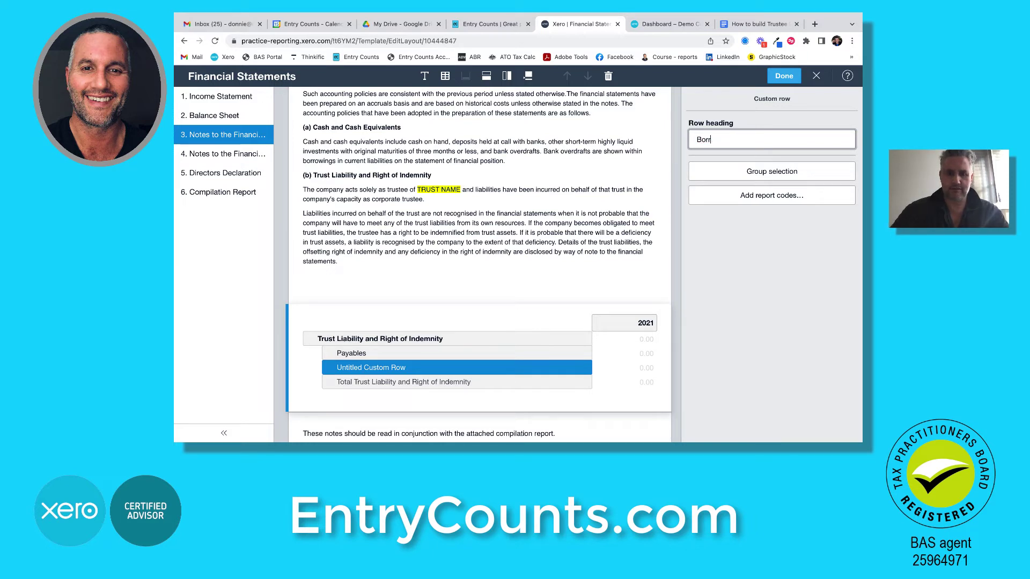
pyautogui.write('owings')
pyautogui.press('Tab')
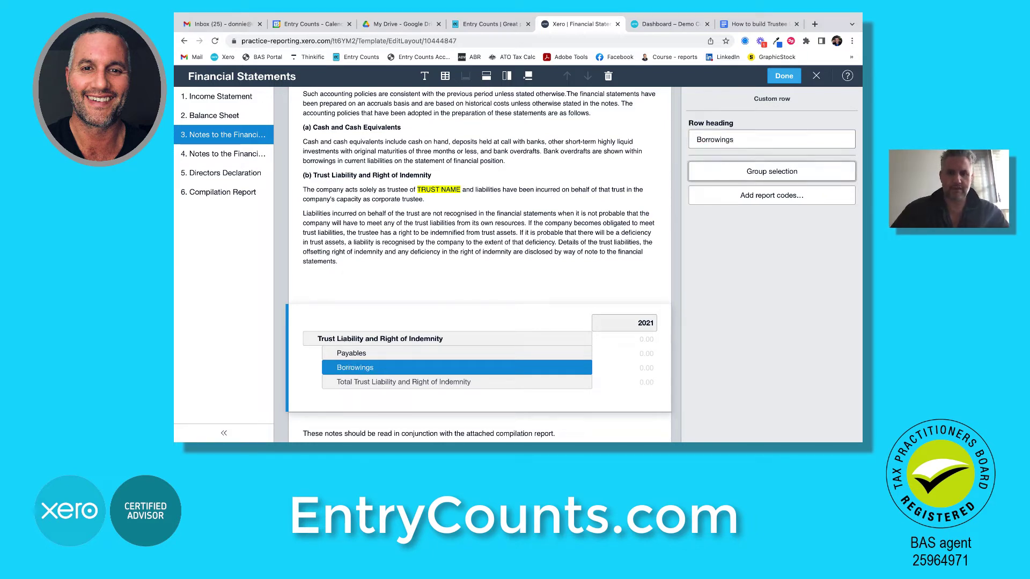
pyautogui.click(450, 338)
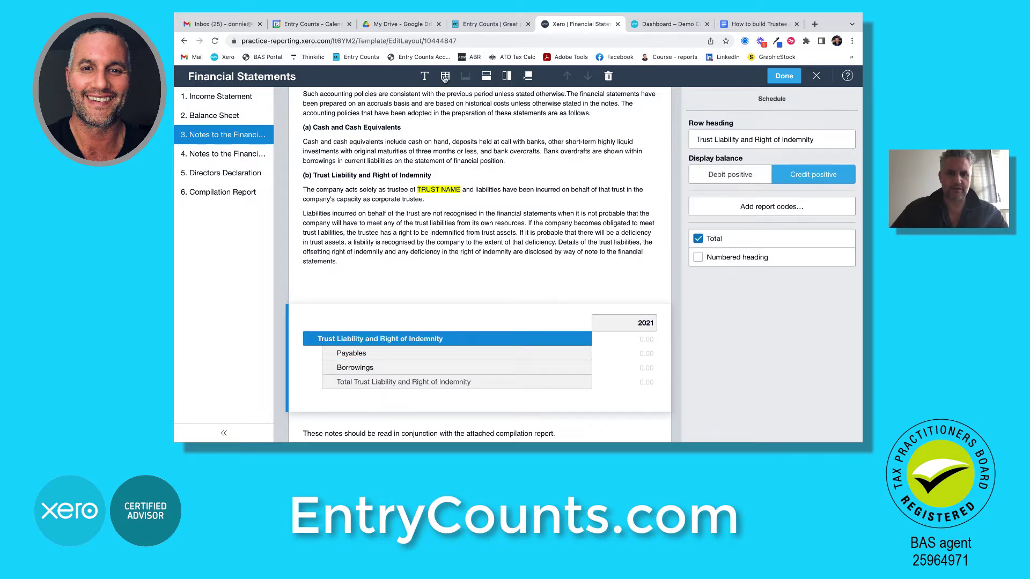
pyautogui.click(445, 77)
pyautogui.scroll(-3, 436, 170)
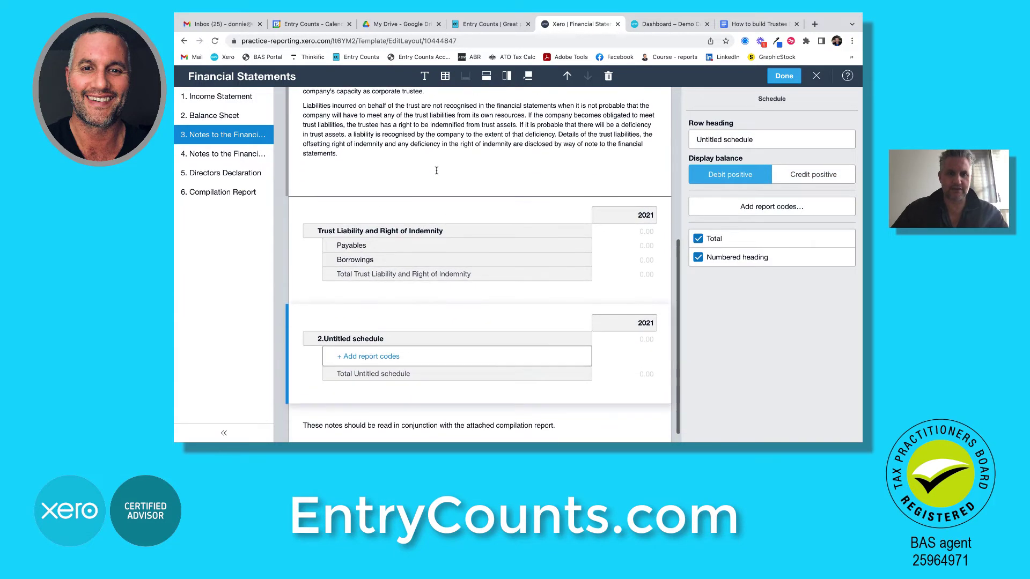
# Step: Replace the untitled schedule with a note 2 text block, highlighting TRUST NAME on its own line
pyautogui.click(633, 326)
pyautogui.click(608, 76)
pyautogui.click(425, 76)
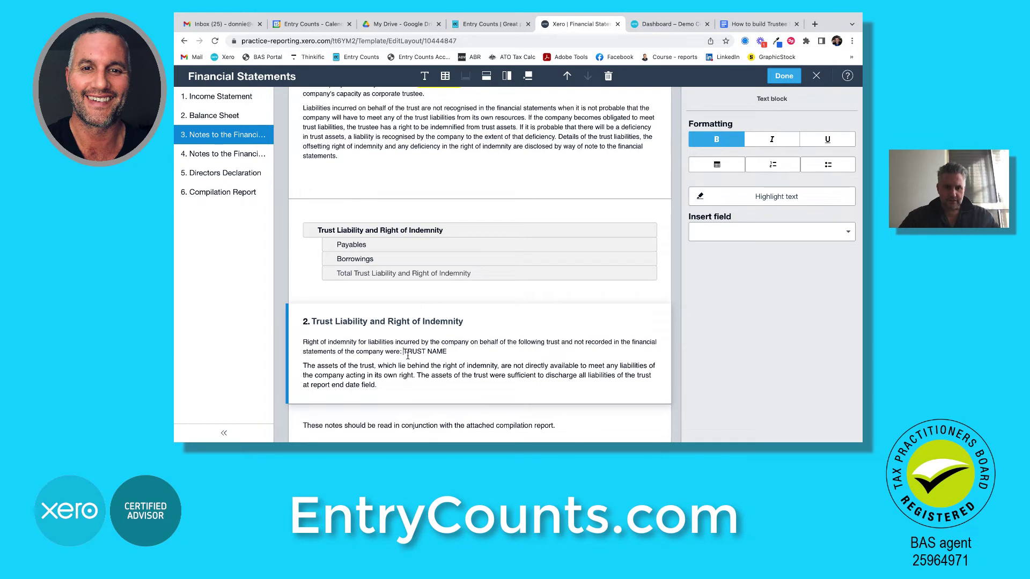
pyautogui.press('Return')
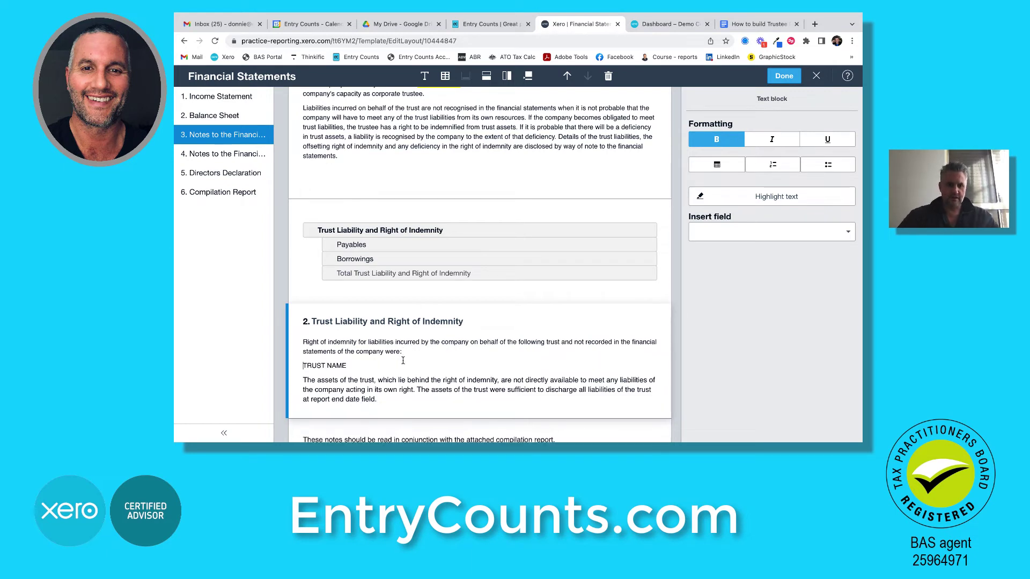
pyautogui.moveTo(372, 368); pyautogui.dragTo(299, 369)
pyautogui.click(762, 204)
pyautogui.scroll(-1, 563, 358)
pyautogui.click(500, 387)
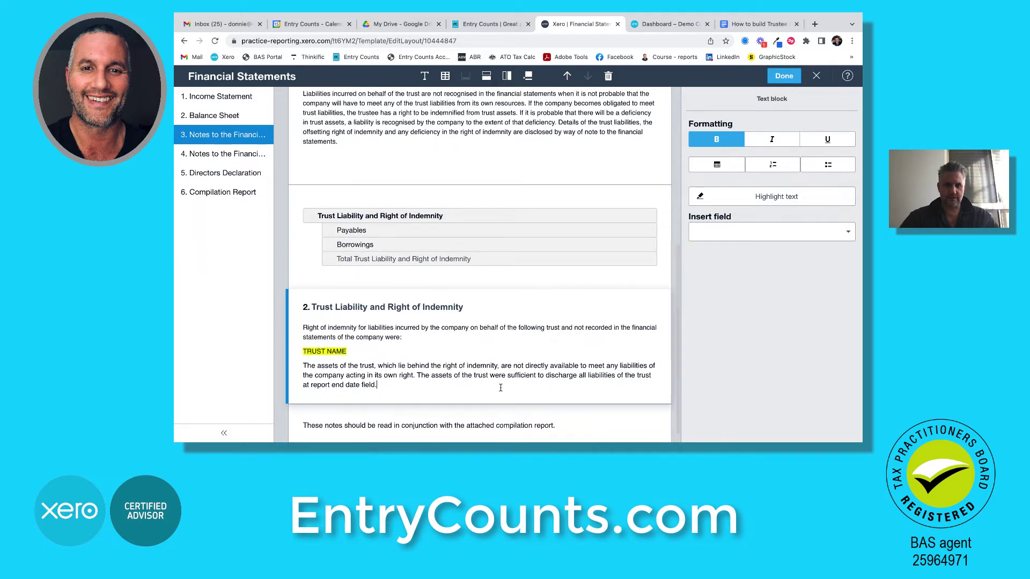
pyautogui.click(784, 76)
# Step: Scroll through the Notes to the Financial Statements preview and bring up the template's report list
pyautogui.scroll(-5, 793, 283)
pyautogui.scroll(-4, 794, 282)
pyautogui.scroll(-5, 794, 282)
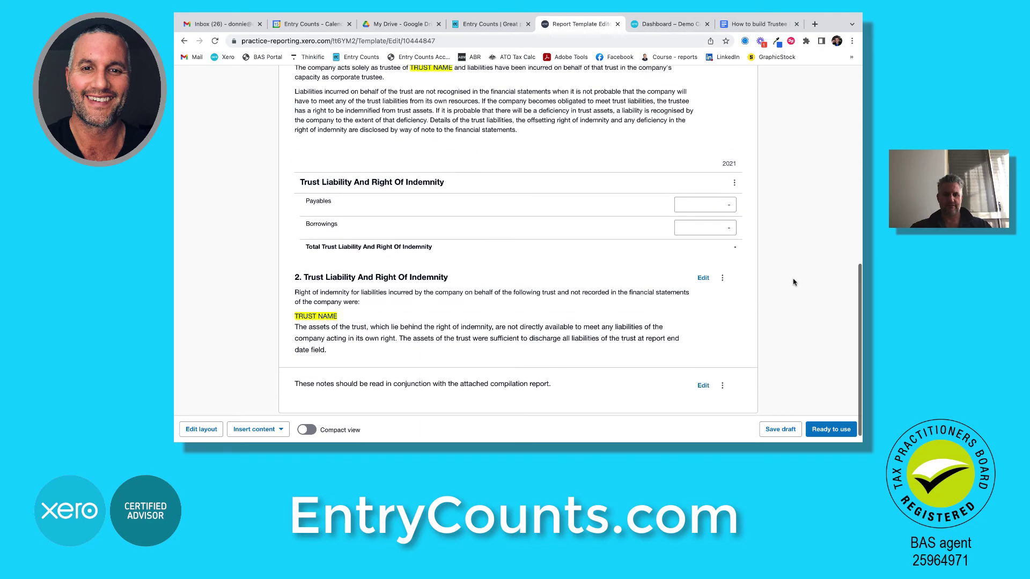
pyautogui.scroll(-1, 794, 282)
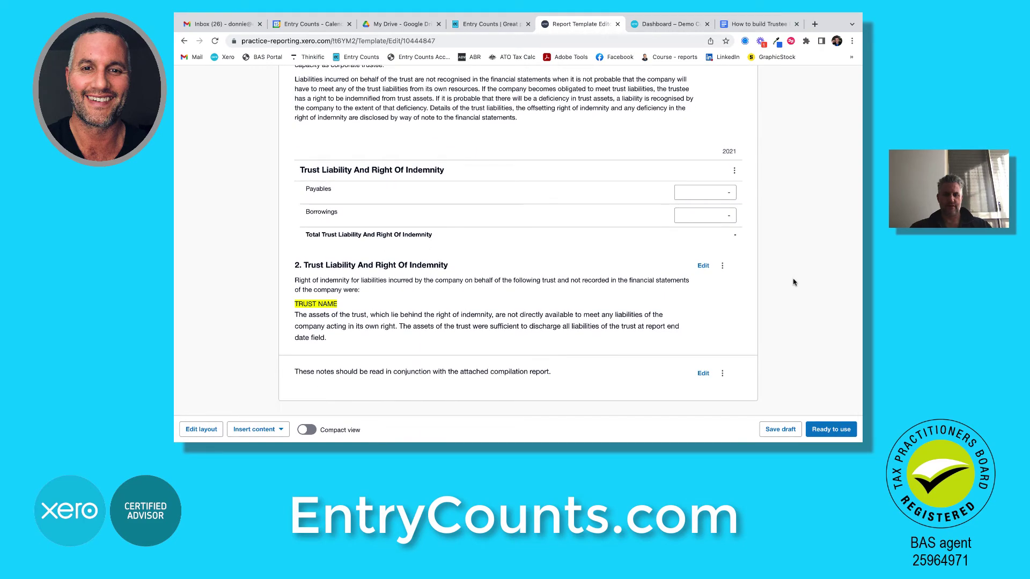
pyautogui.scroll(15, 793, 282)
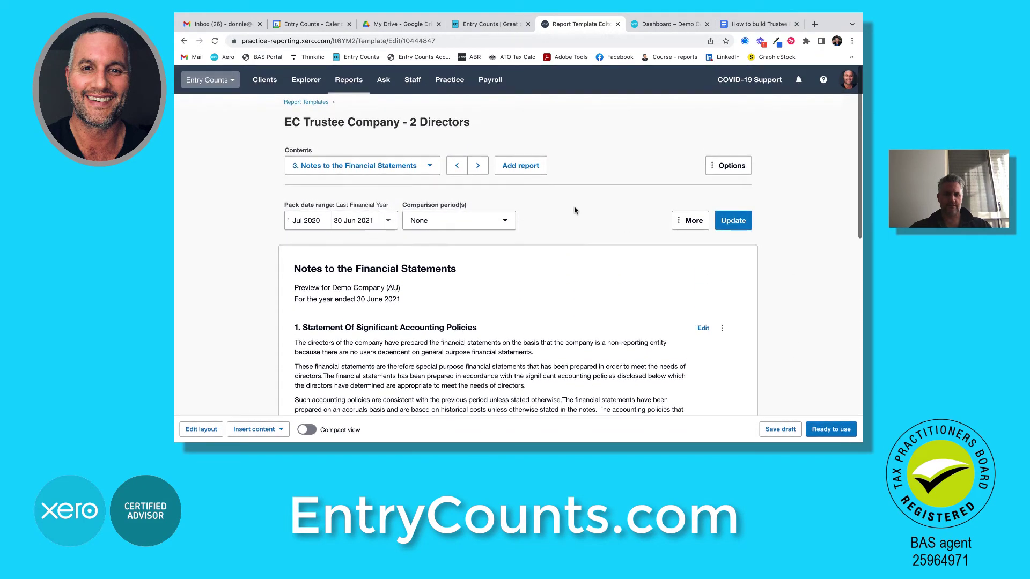
pyautogui.click(423, 166)
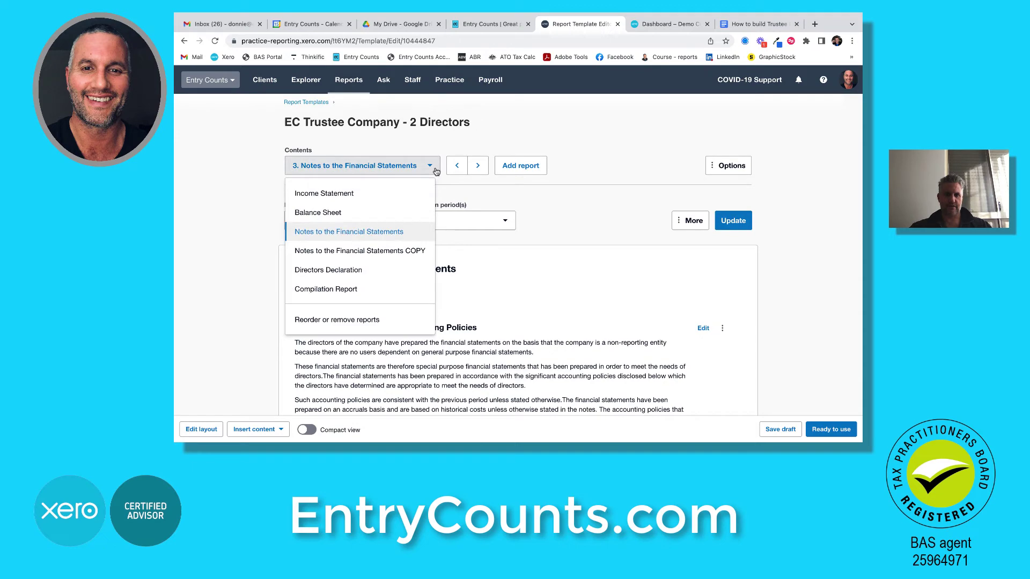
# Step: Delete the Notes to the Financial Statements COPY report from the template's report list
pyautogui.click(336, 318)
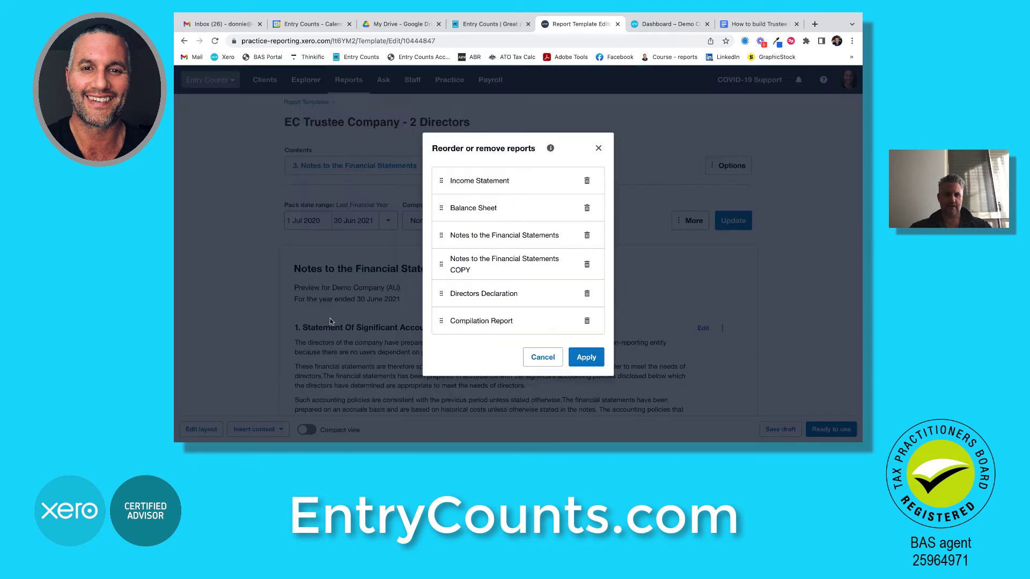
pyautogui.click(586, 264)
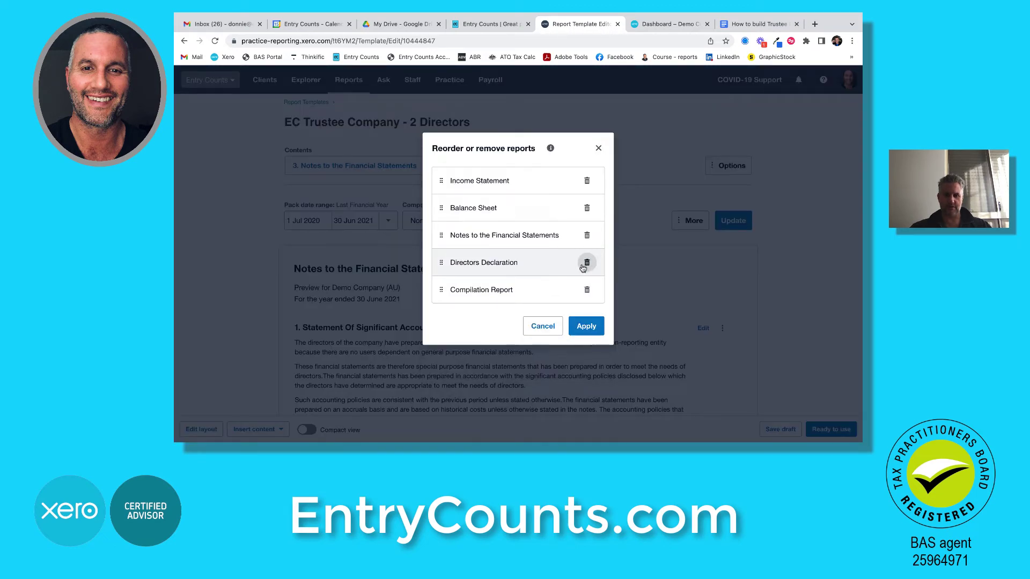
pyautogui.click(586, 326)
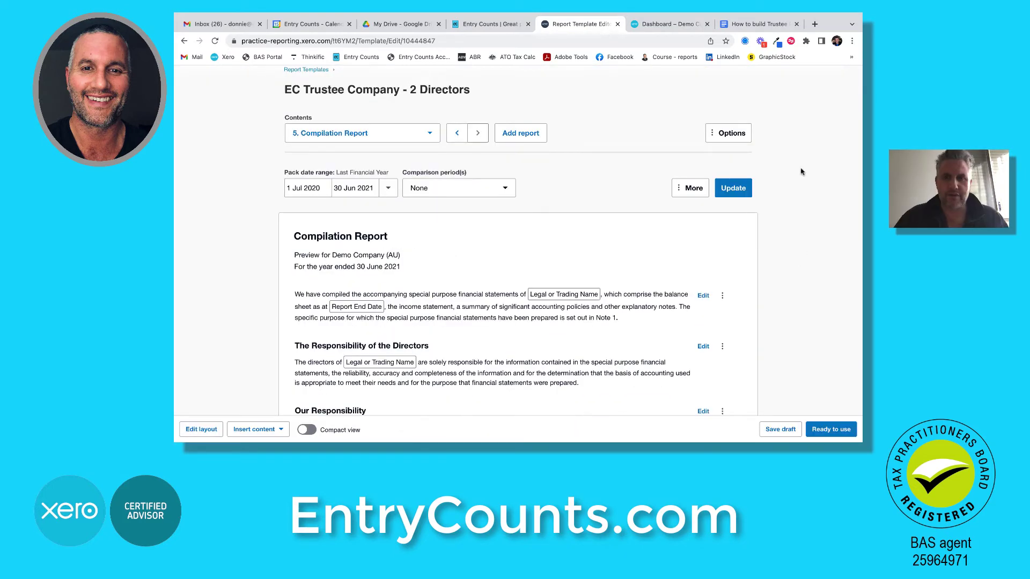
pyautogui.click(725, 134)
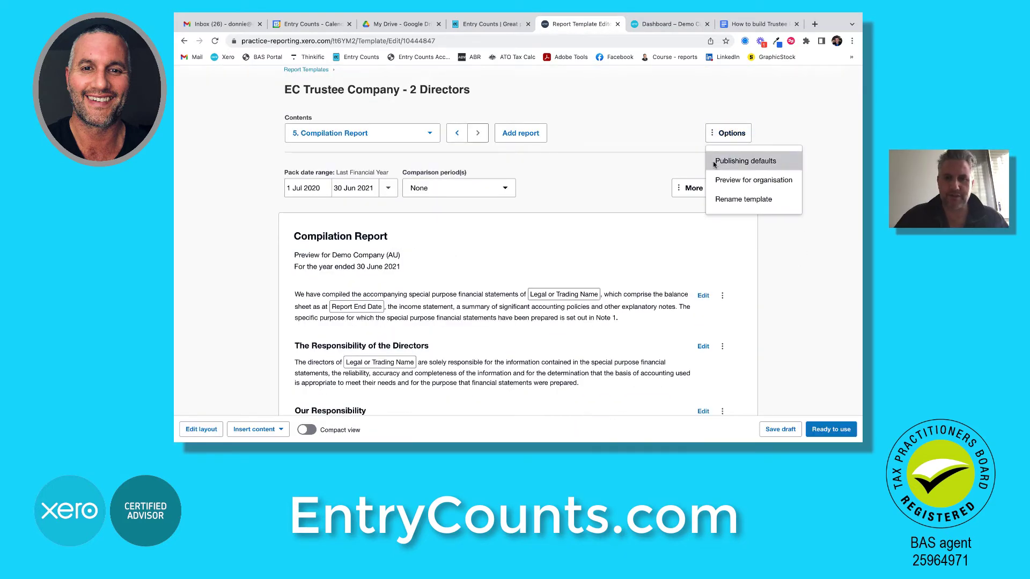
# Step: Change the template's default publishing title to 'Trustee Financial Statements'
pyautogui.click(712, 161)
pyautogui.click(439, 226)
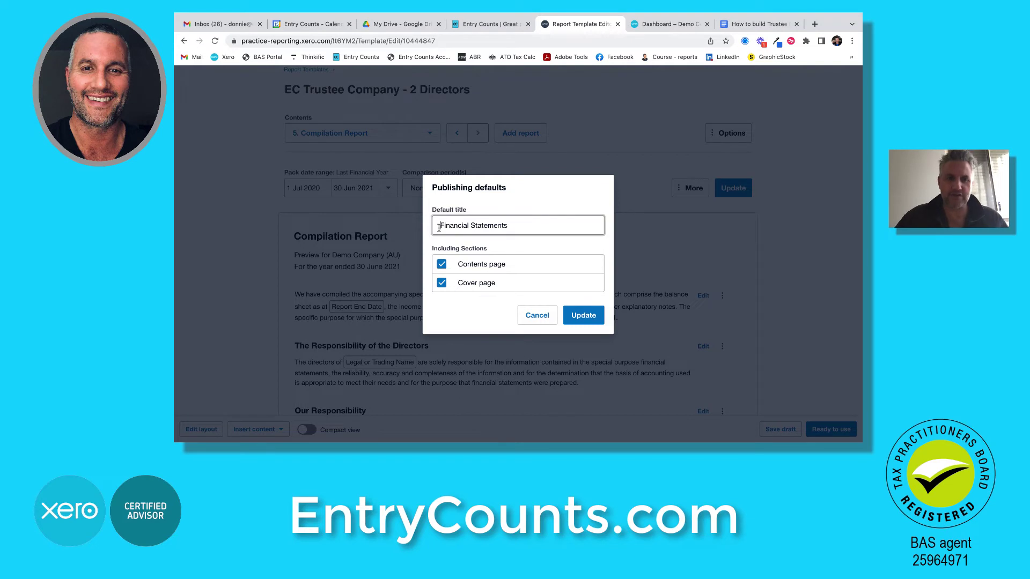
pyautogui.write('Trustee')
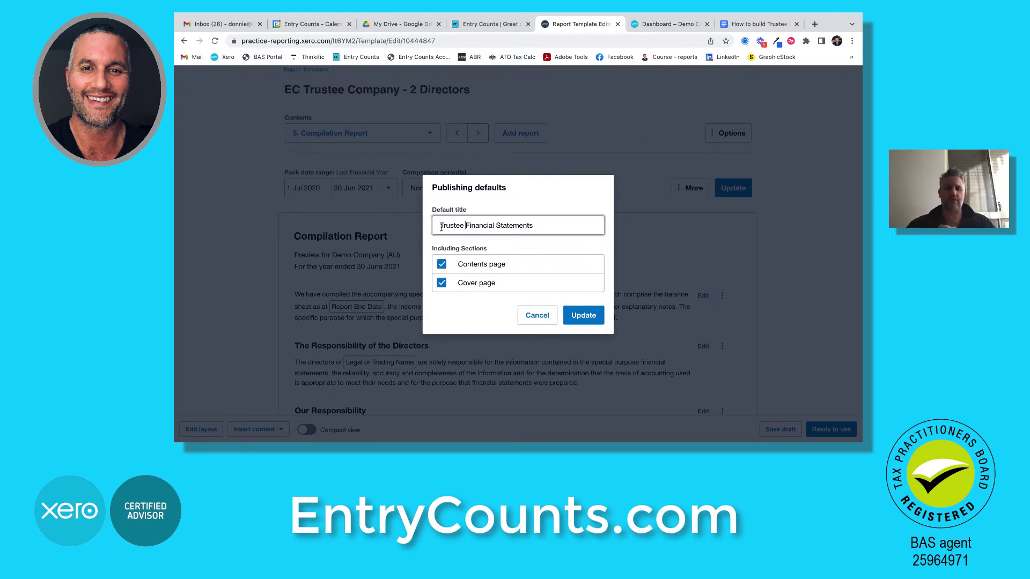
pyautogui.press('Return')
pyautogui.click(422, 133)
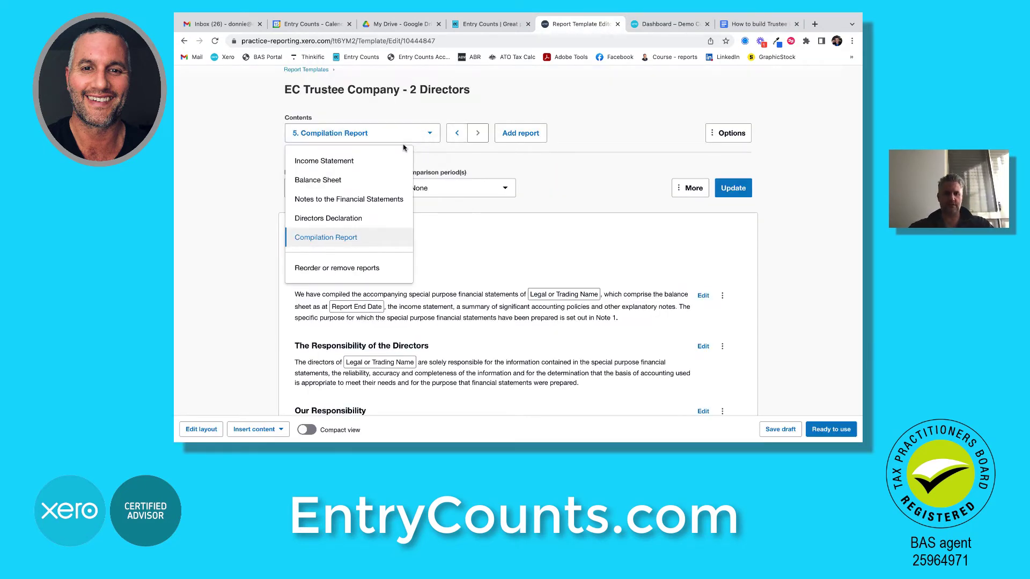
pyautogui.click(372, 162)
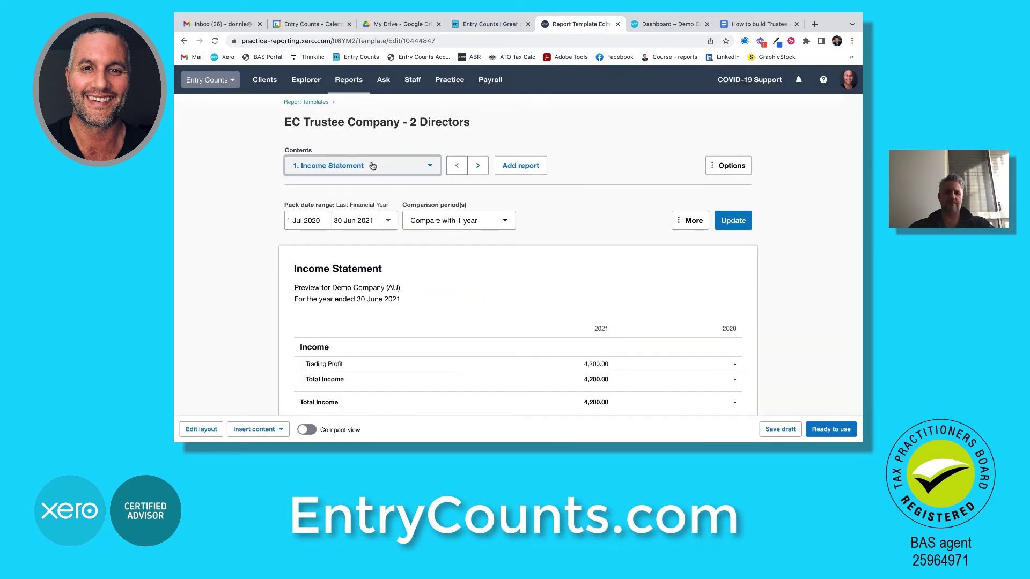
pyautogui.click(411, 167)
pyautogui.click(386, 214)
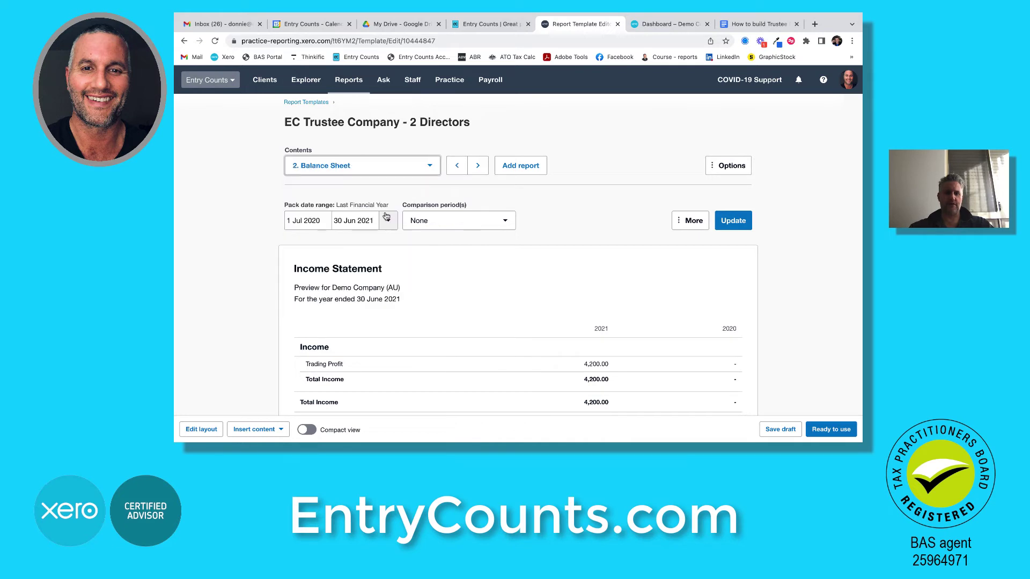
pyautogui.scroll(-2, 589, 176)
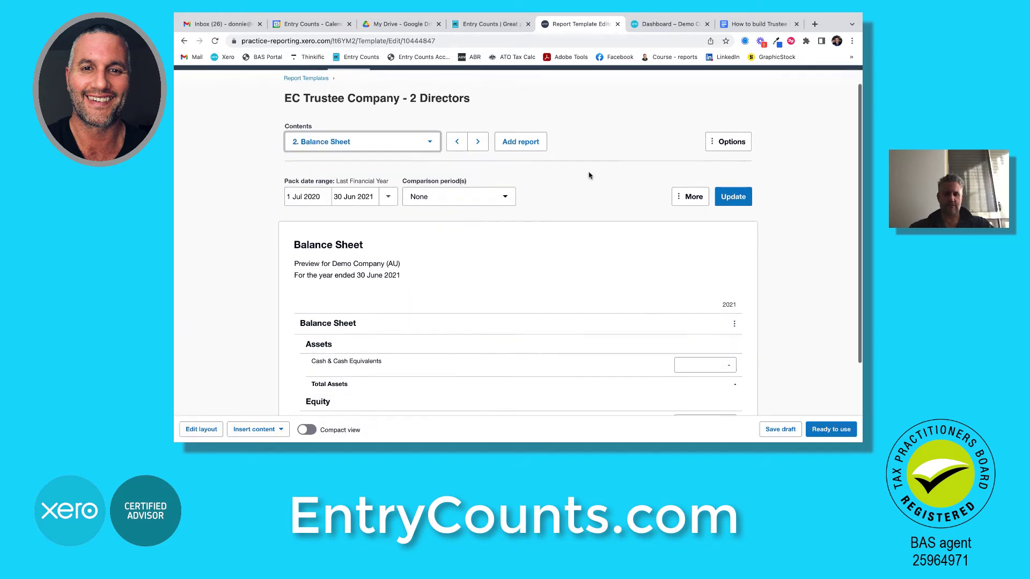
pyautogui.scroll(-1, 589, 176)
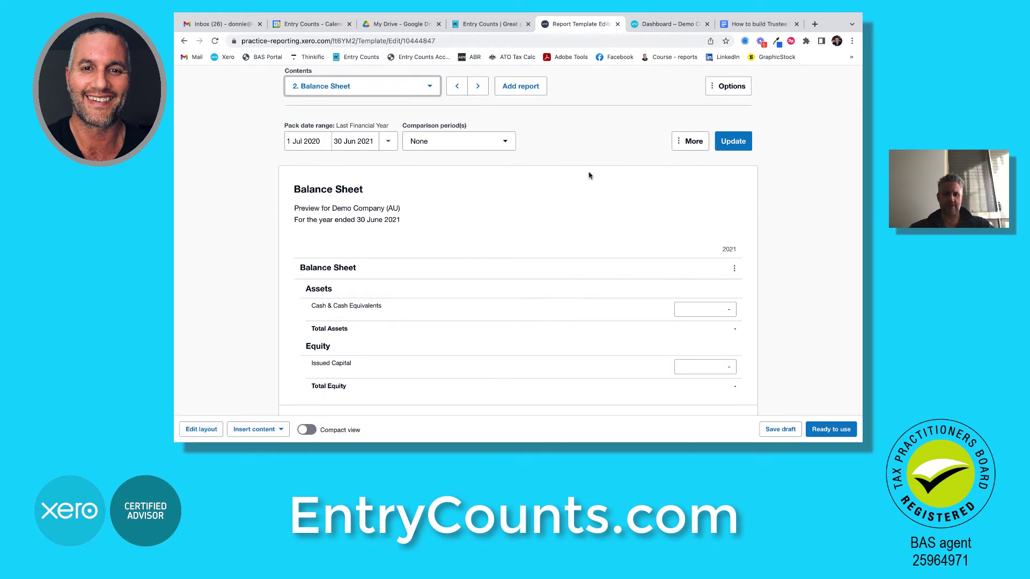
pyautogui.scroll(3, 589, 176)
pyautogui.click(435, 170)
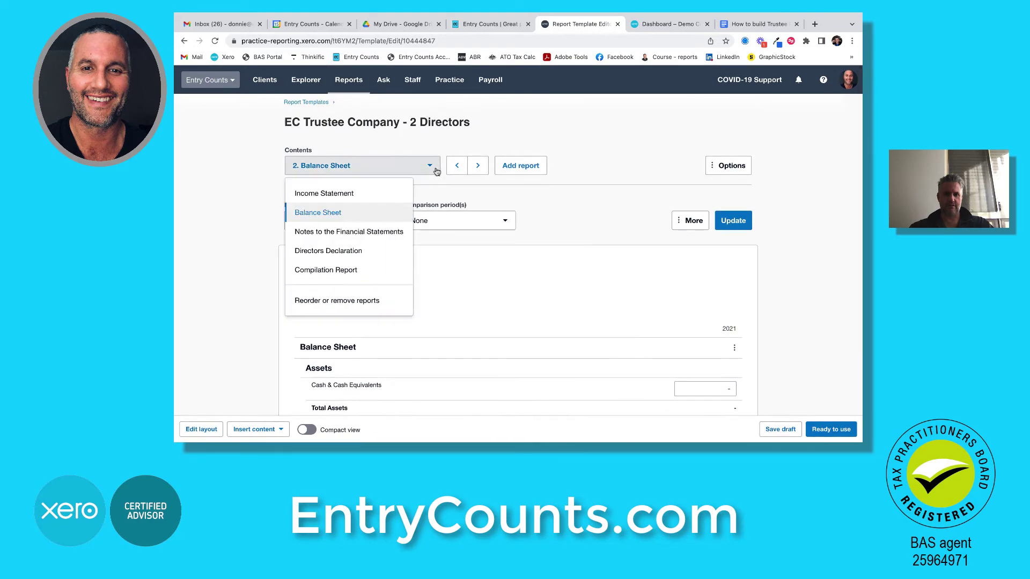
pyautogui.click(397, 232)
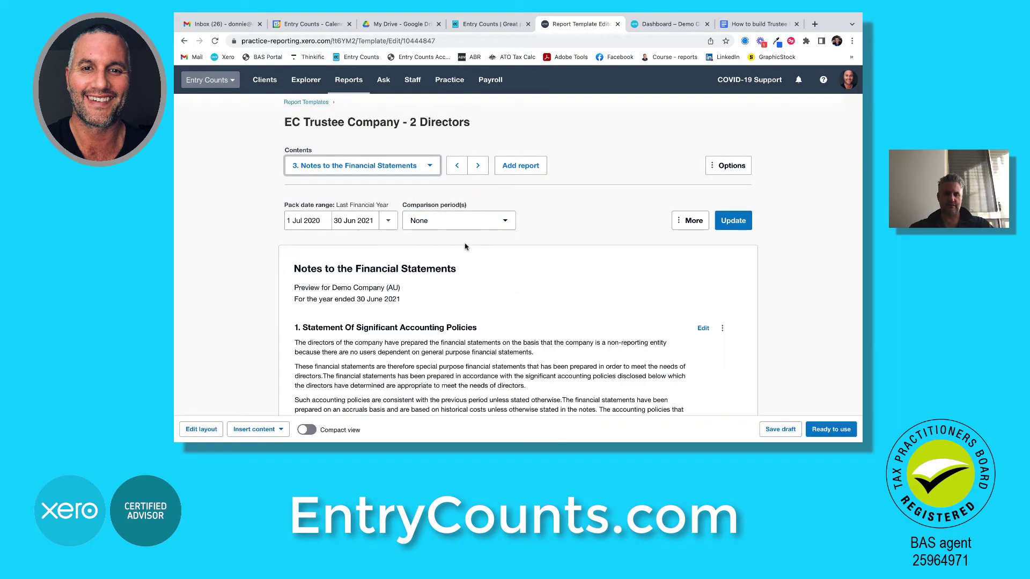
pyautogui.scroll(-10, 779, 279)
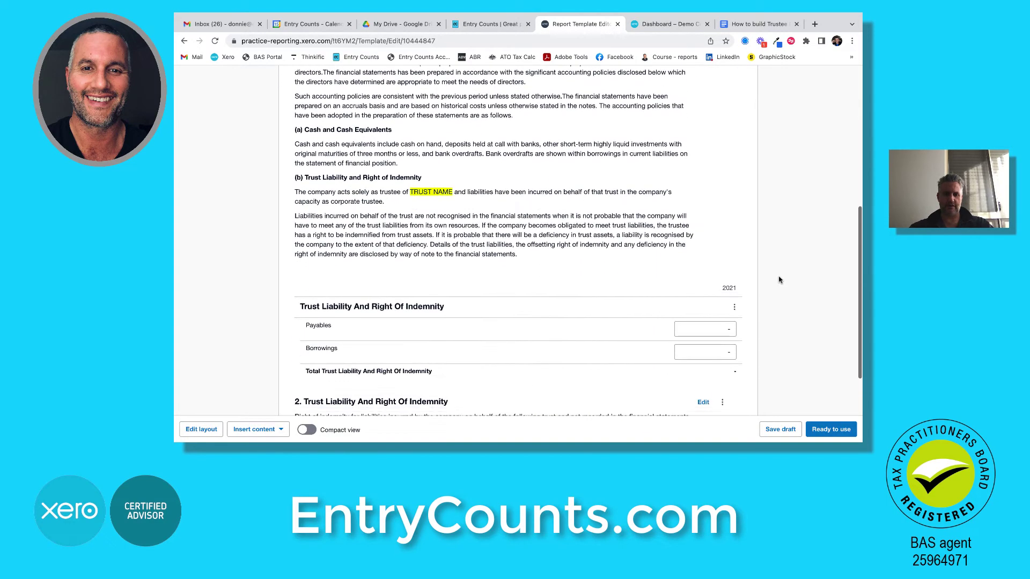
pyautogui.scroll(-1, 779, 279)
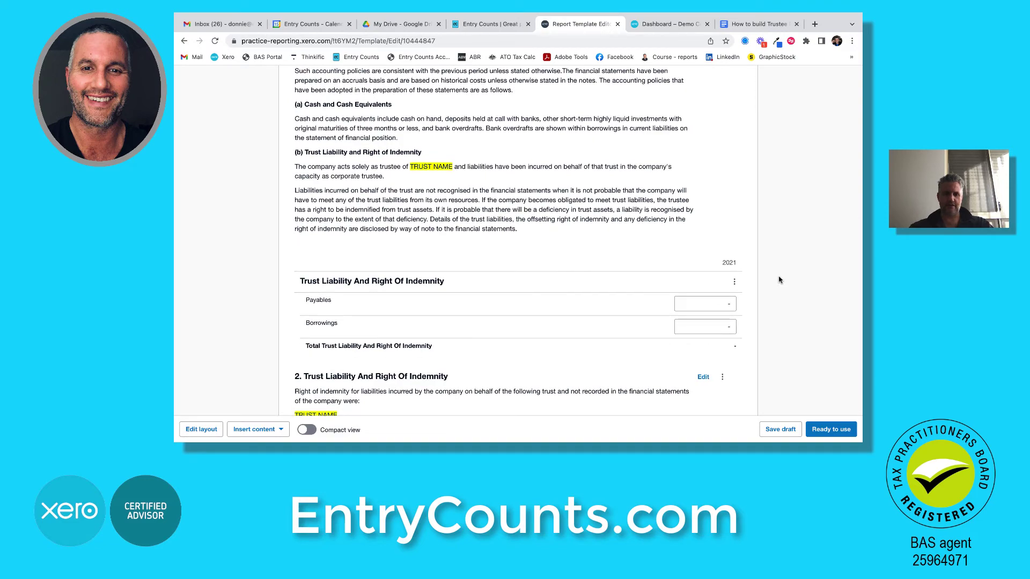
pyautogui.scroll(11, 779, 280)
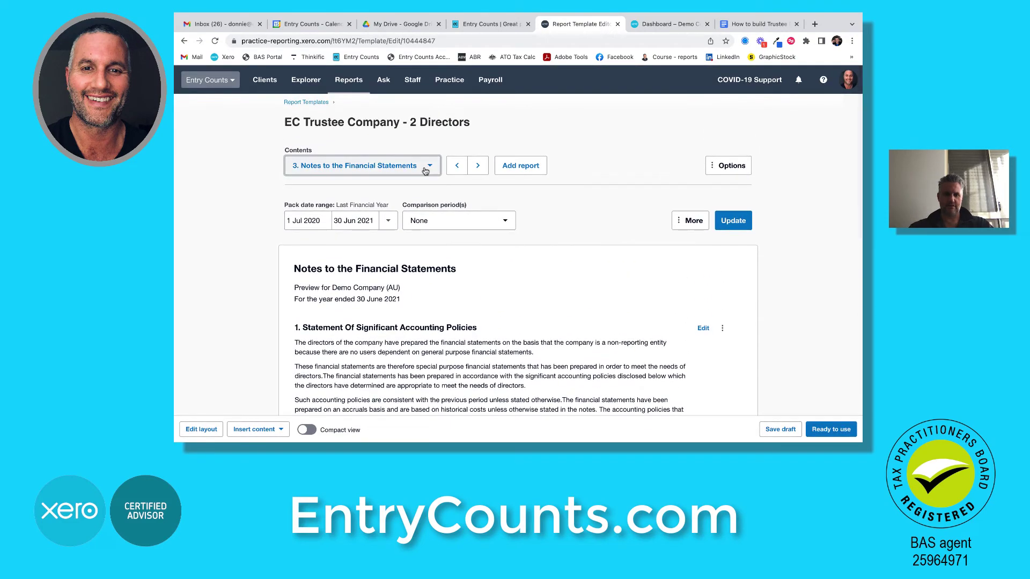
pyautogui.click(425, 171)
pyautogui.click(385, 250)
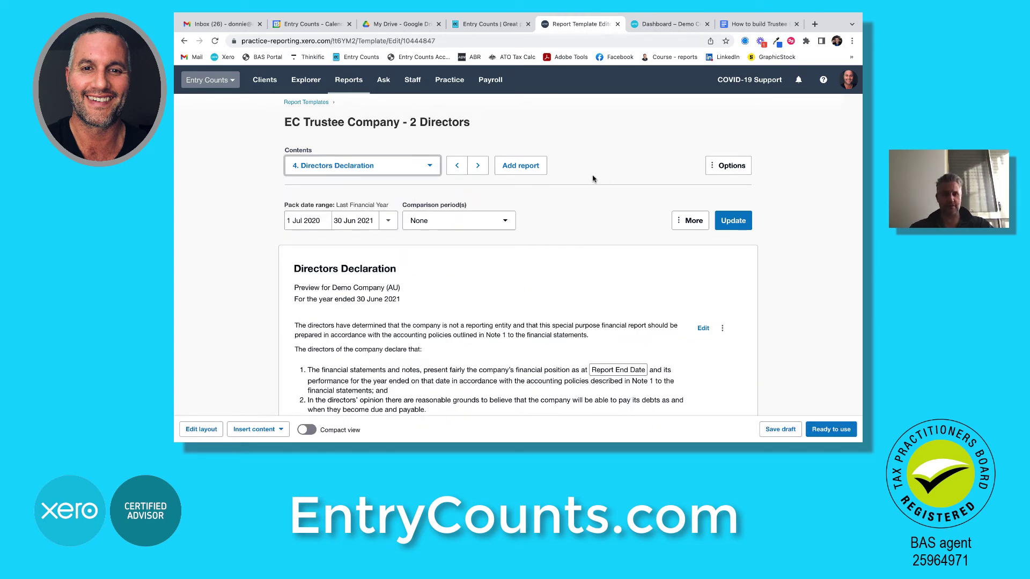
pyautogui.click(419, 166)
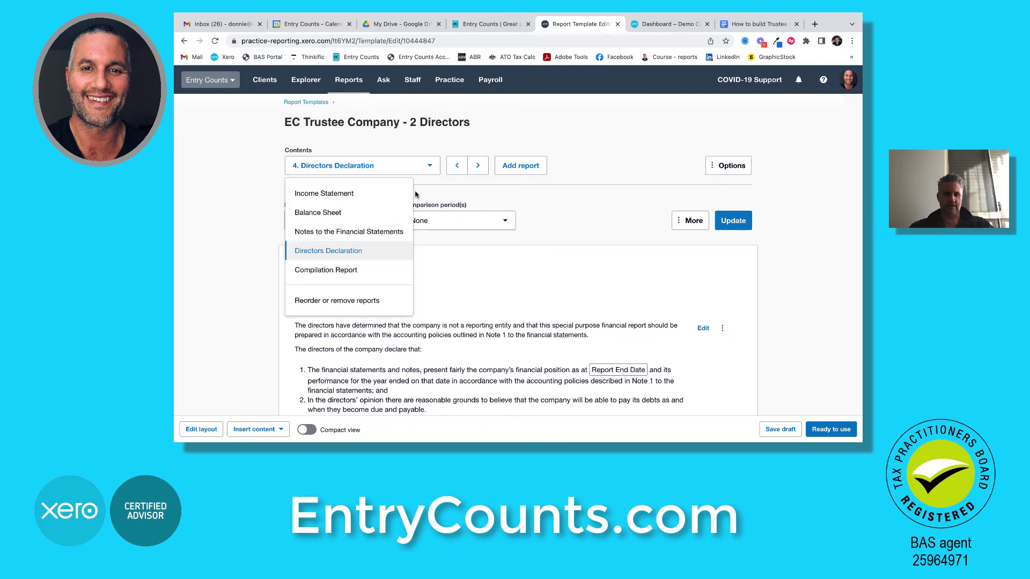
pyautogui.click(383, 266)
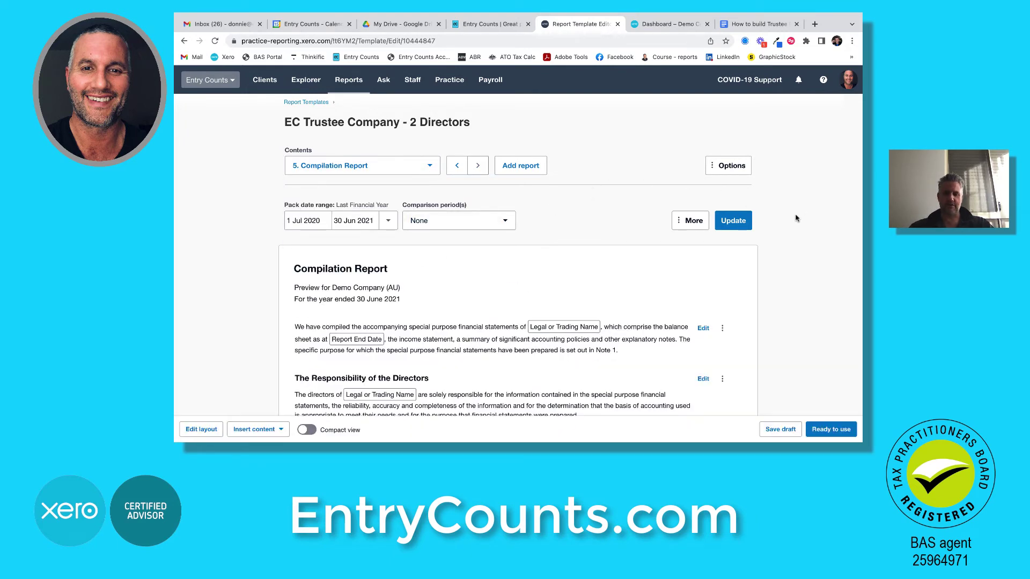
# Step: Save the EC Trustee Company - 2 Directors template as Ready to use, then go to the Demo Company dashboard
pyautogui.click(826, 433)
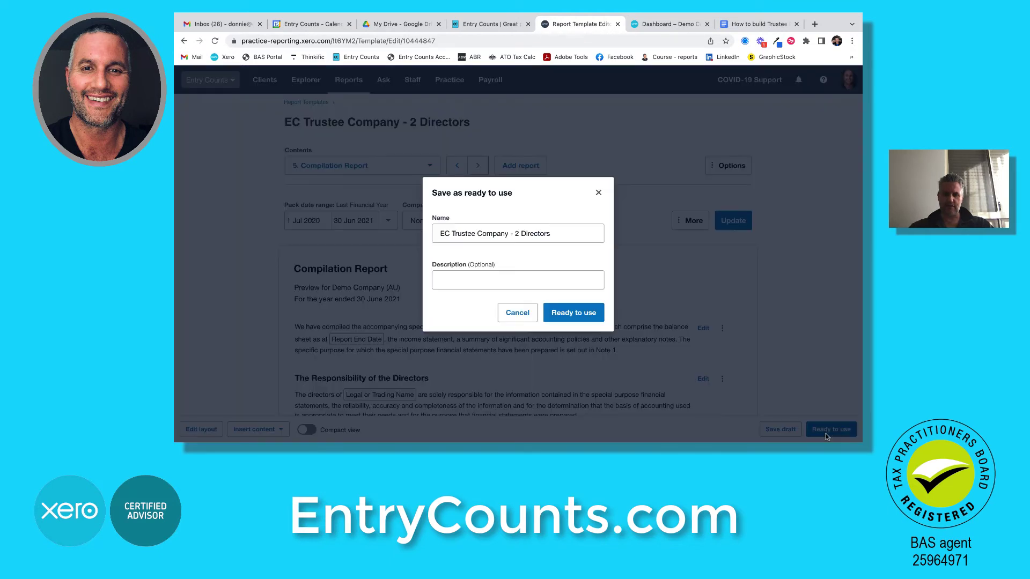
pyautogui.click(579, 316)
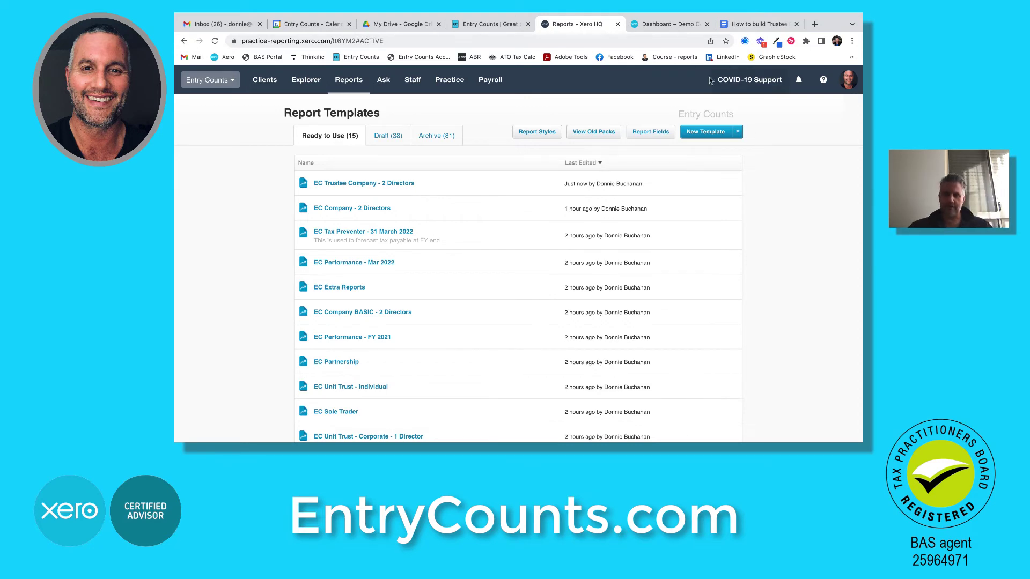
pyautogui.click(667, 24)
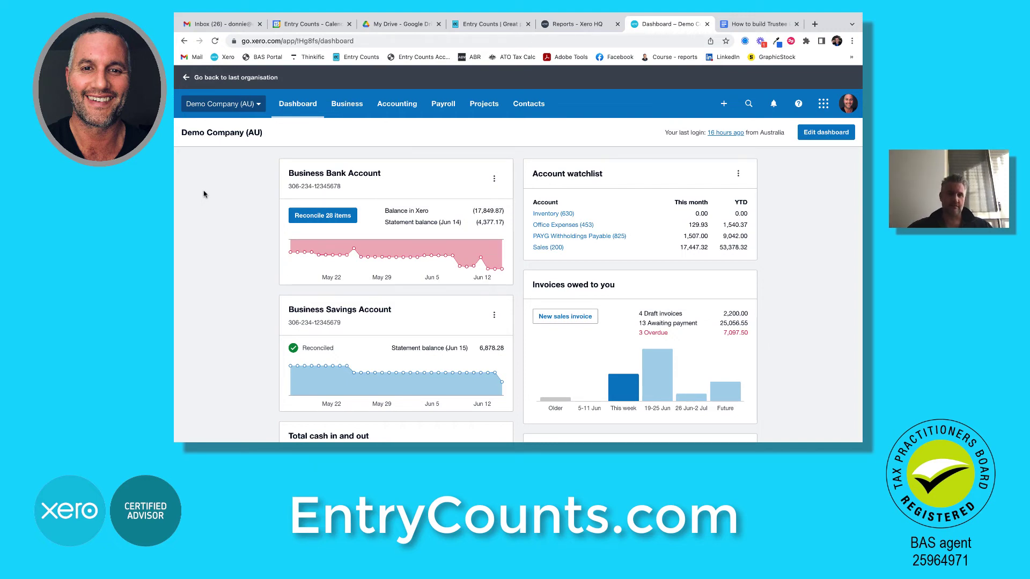
# Step: Enter 'Elvis Pelvis Pty Ltd' as the organisation's legal/trading name, copy the ABN, and save
pyautogui.click(213, 104)
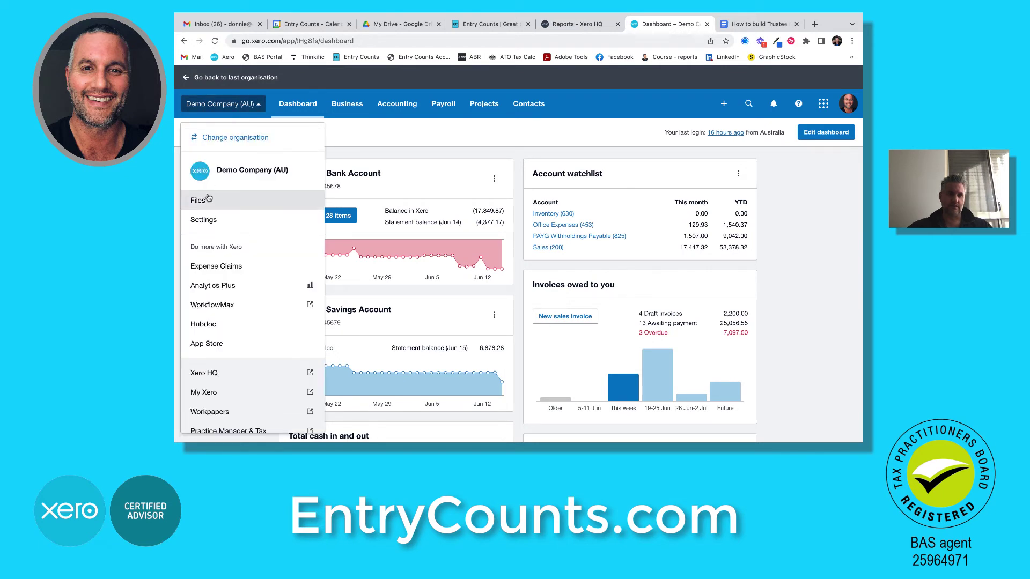
pyautogui.click(204, 219)
pyautogui.write('Elvis Pelvis Pty')
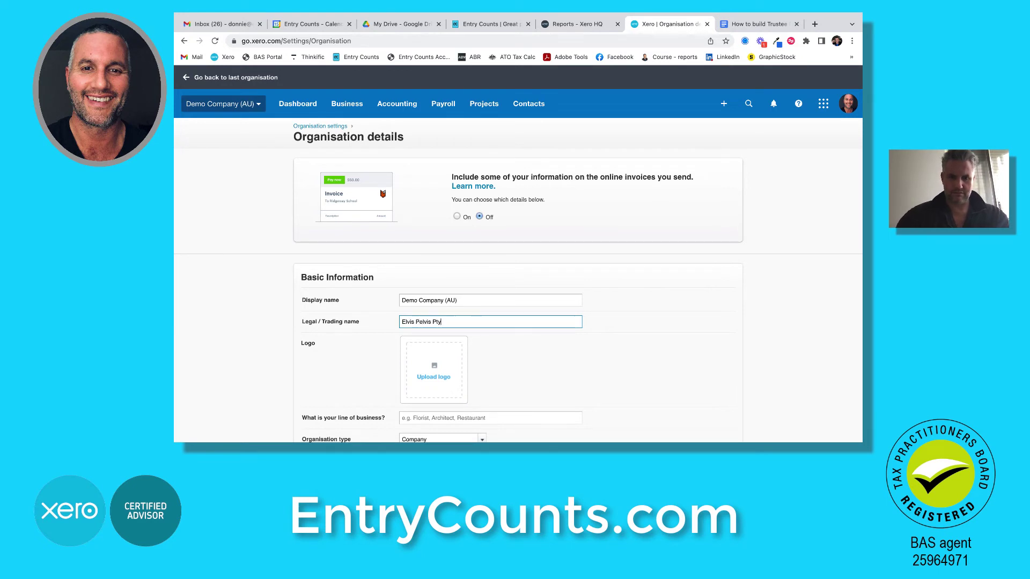
pyautogui.write(' Ltd')
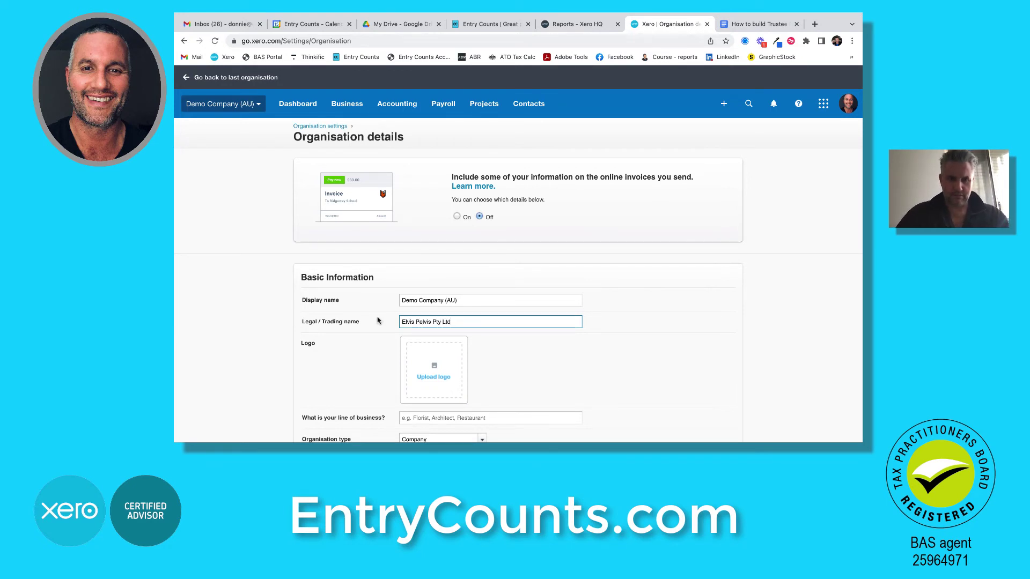
pyautogui.scroll(-5, 377, 324)
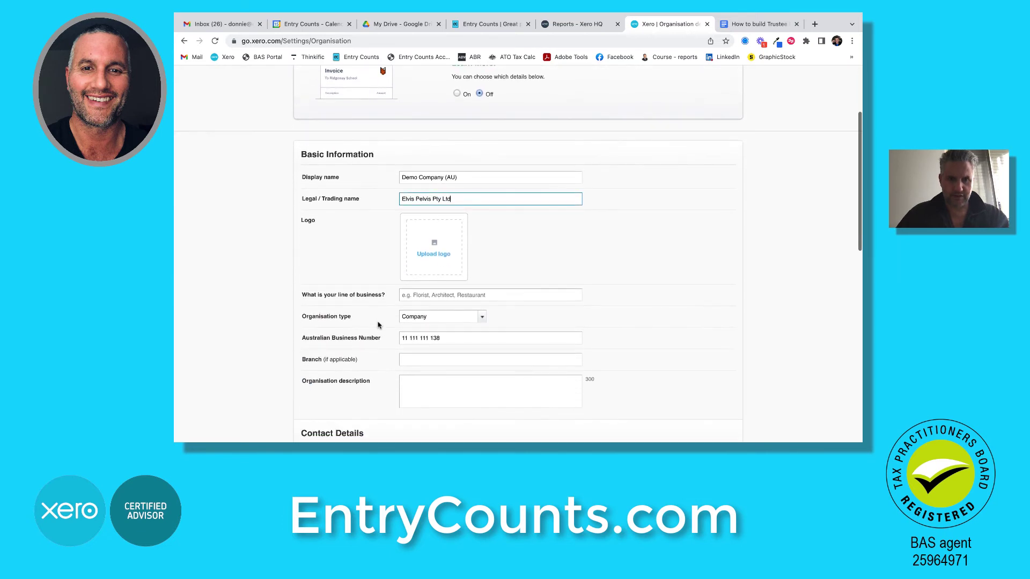
pyautogui.click(415, 337)
pyautogui.tripleClick(416, 337)
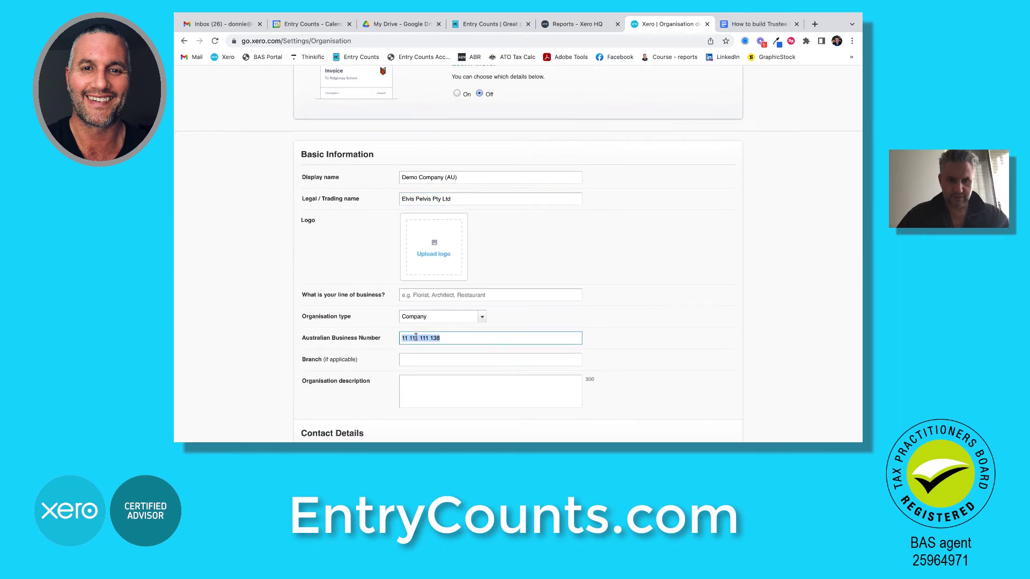
pyautogui.scroll(-20, 415, 338)
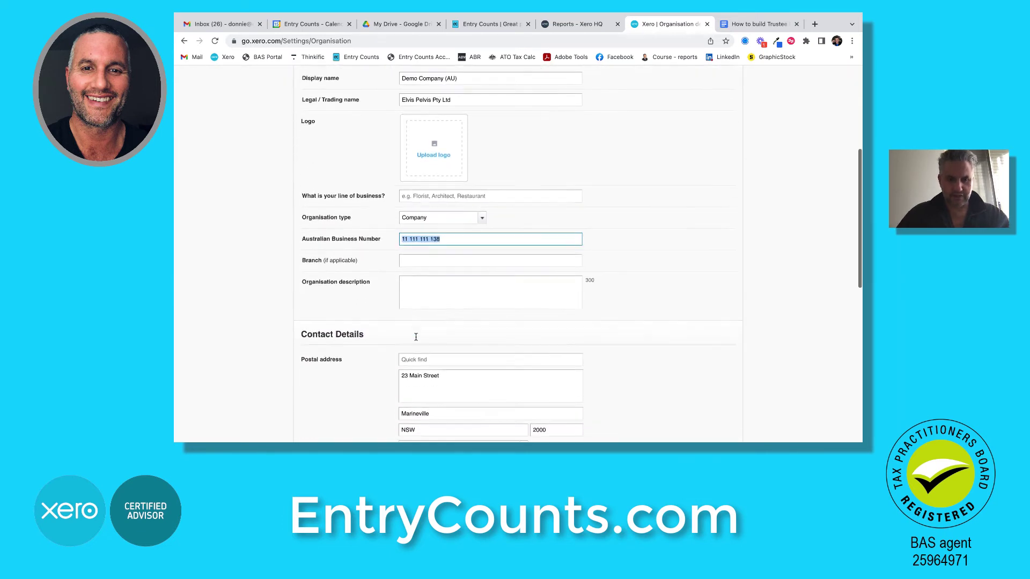
pyautogui.click(676, 329)
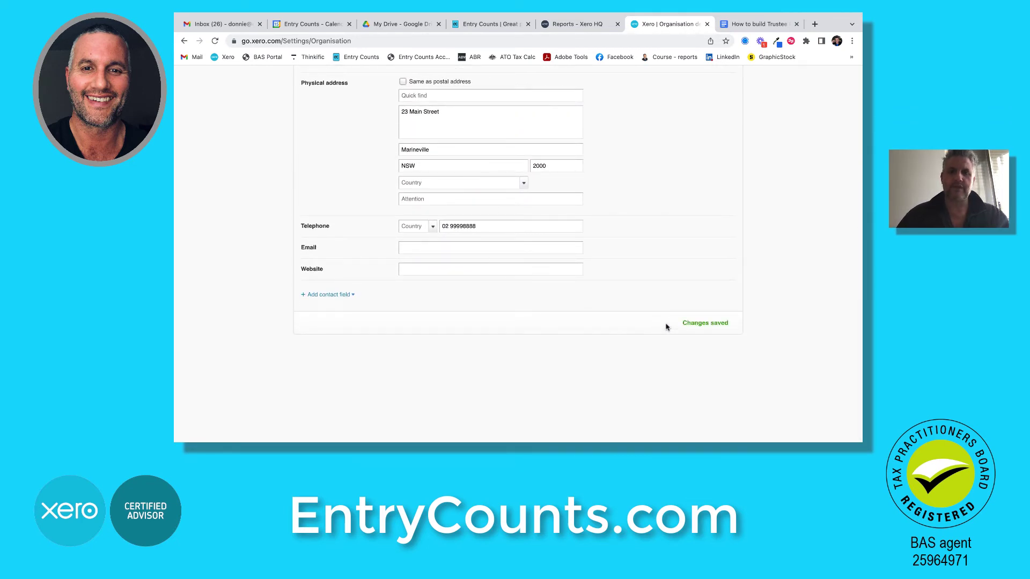
pyautogui.scroll(20, 635, 337)
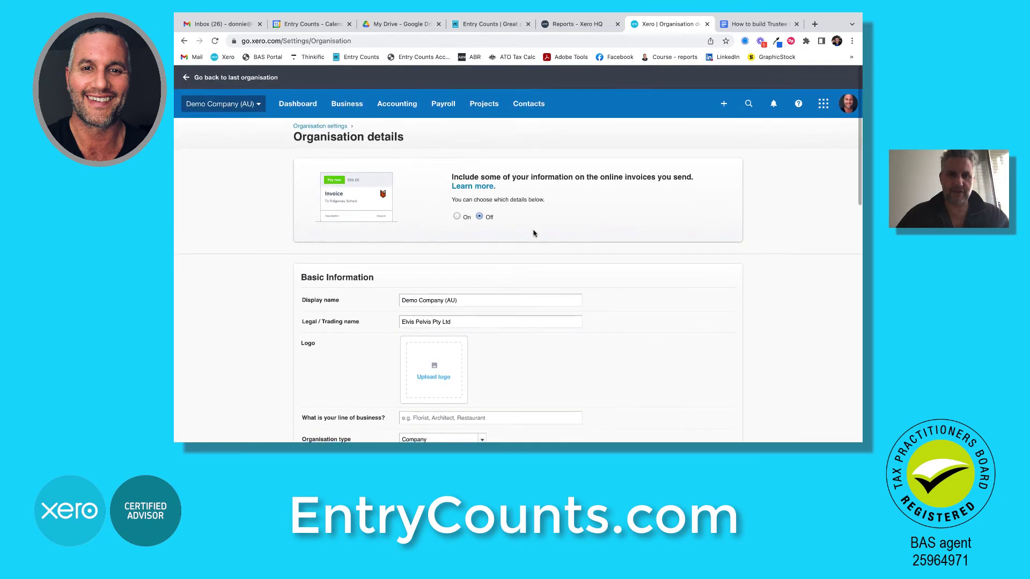
pyautogui.click(398, 105)
# Step: Star the EC Trustee Company - 2 Directors adviser report as a favourite and open it
pyautogui.click(393, 155)
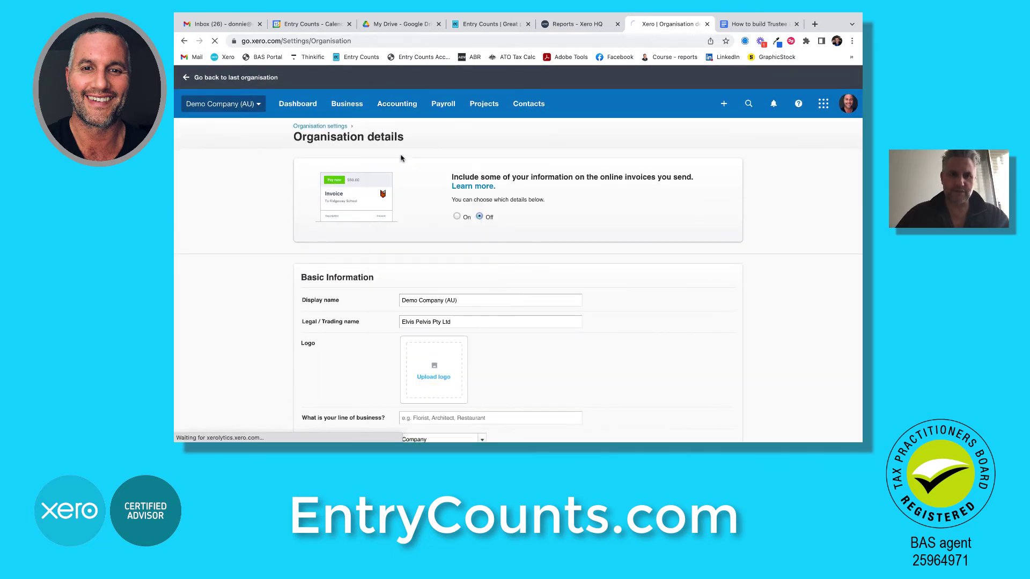
pyautogui.click(329, 134)
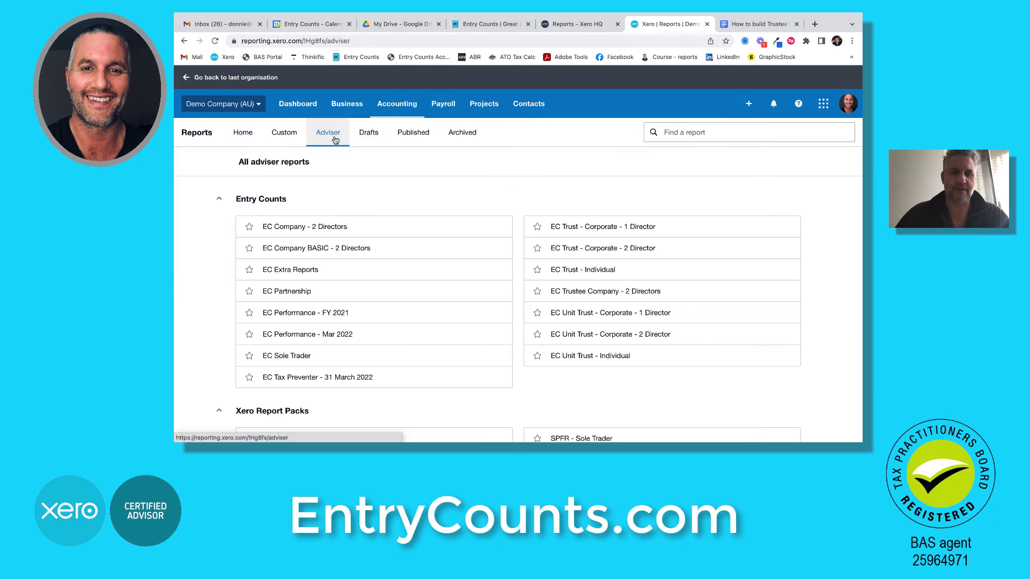
pyautogui.click(537, 292)
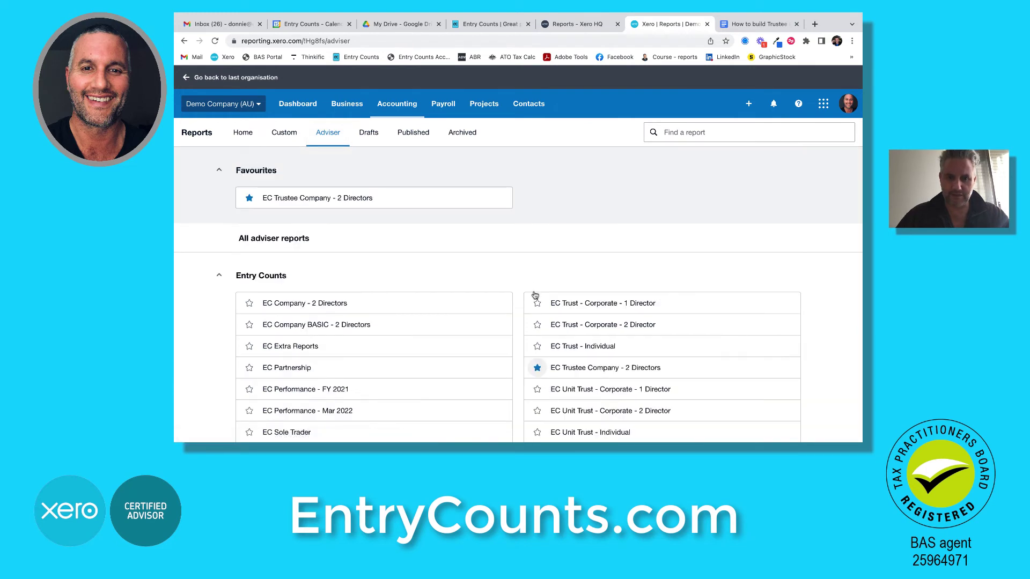
pyautogui.click(585, 367)
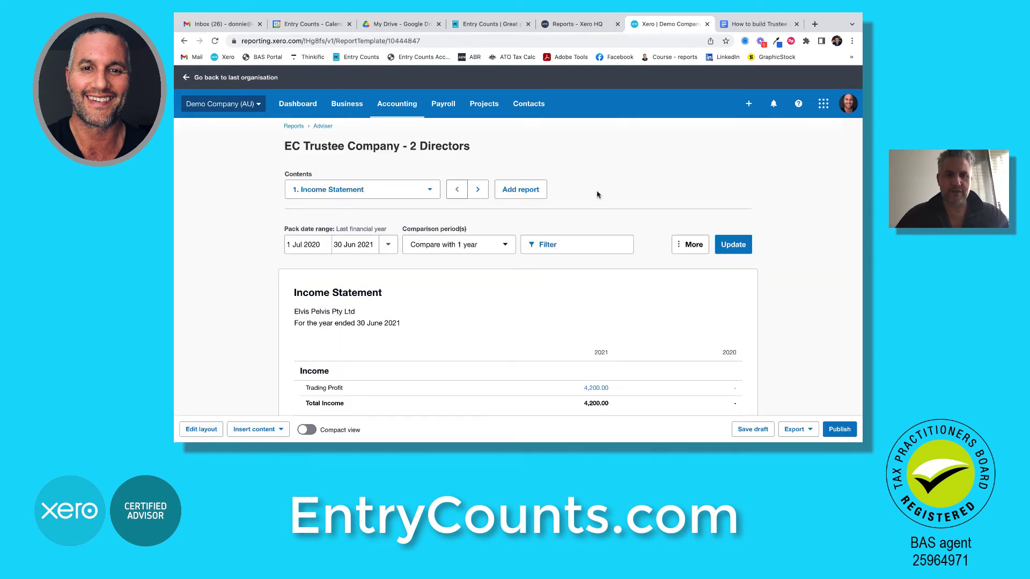
# Step: On the Balance Sheet, enter 10 for Cash & Cash Equivalents and Issued Capital
pyautogui.click(477, 189)
pyautogui.scroll(-5, 398, 230)
pyautogui.click(701, 285)
pyautogui.write('1')
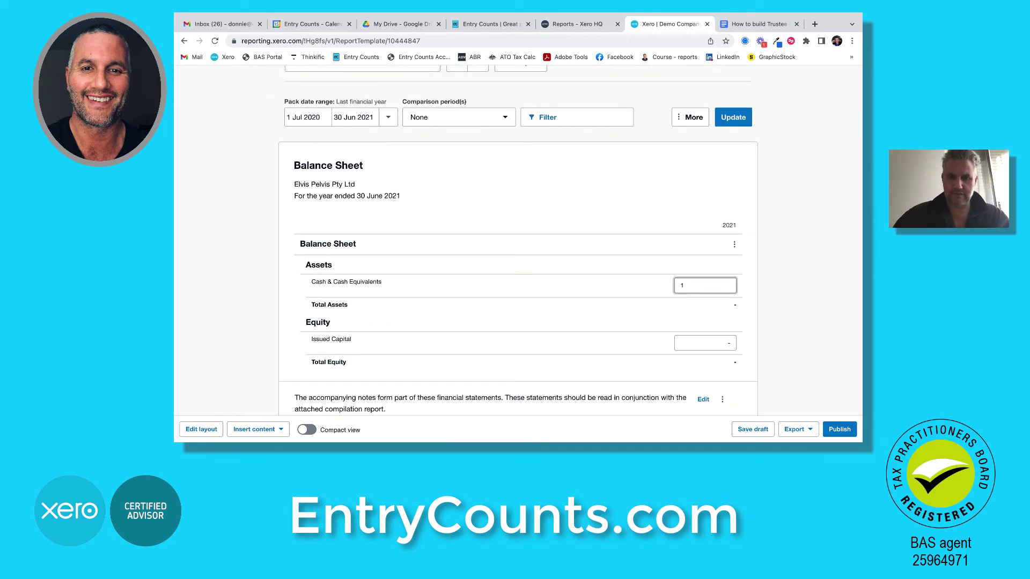
pyautogui.press('Tab')
pyautogui.write('10')
pyautogui.press('Tab')
pyautogui.scroll(1, 427, 161)
pyautogui.click(426, 86)
pyautogui.click(390, 145)
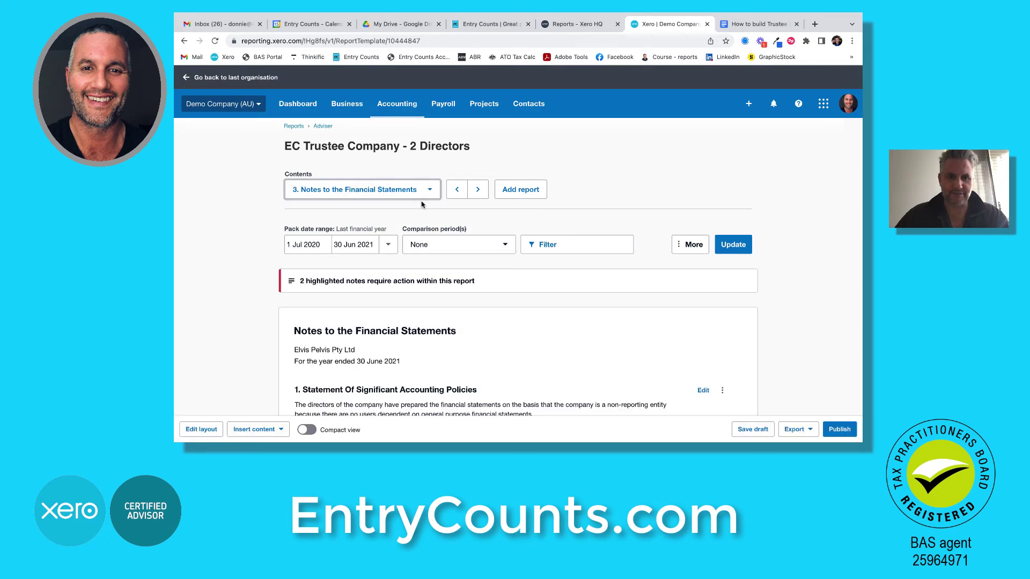
# Step: Replace TRUST NAME with 'Elvis Pelvis Trust' in the accounting policies note
pyautogui.scroll(-3, 425, 206)
pyautogui.scroll(-3, 426, 205)
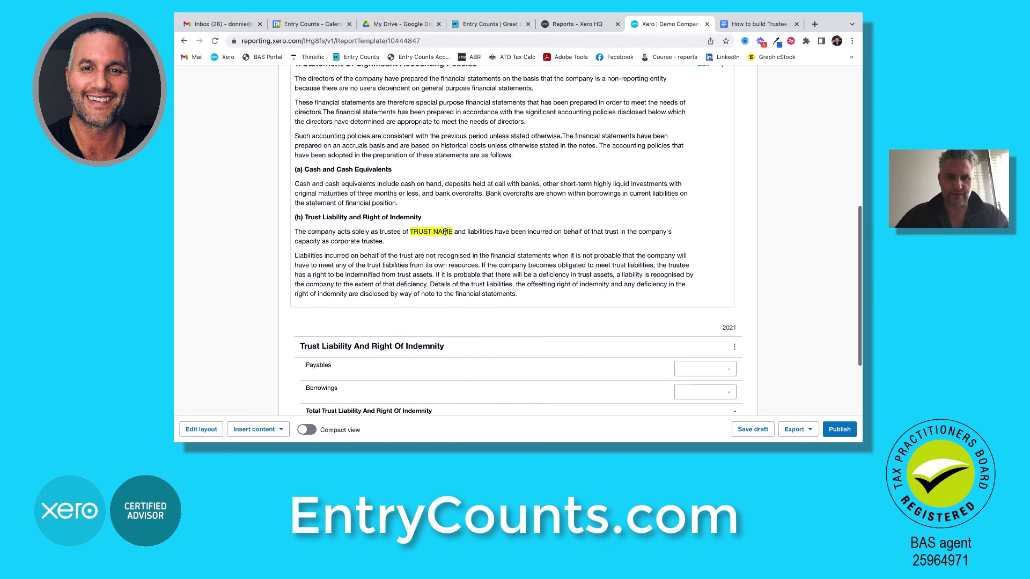
pyautogui.click(452, 232)
pyautogui.click(461, 258)
pyautogui.press('BackSpace')
pyautogui.press('BackSpace')
pyautogui.press('BackSpace')
pyautogui.press('BackSpace')
pyautogui.press('BackSpace')
pyautogui.press('BackSpace')
pyautogui.press('BackSpace')
pyautogui.press('BackSpace')
pyautogui.press('BackSpace')
pyautogui.press('BackSpace')
pyautogui.write('Elvis Pe')
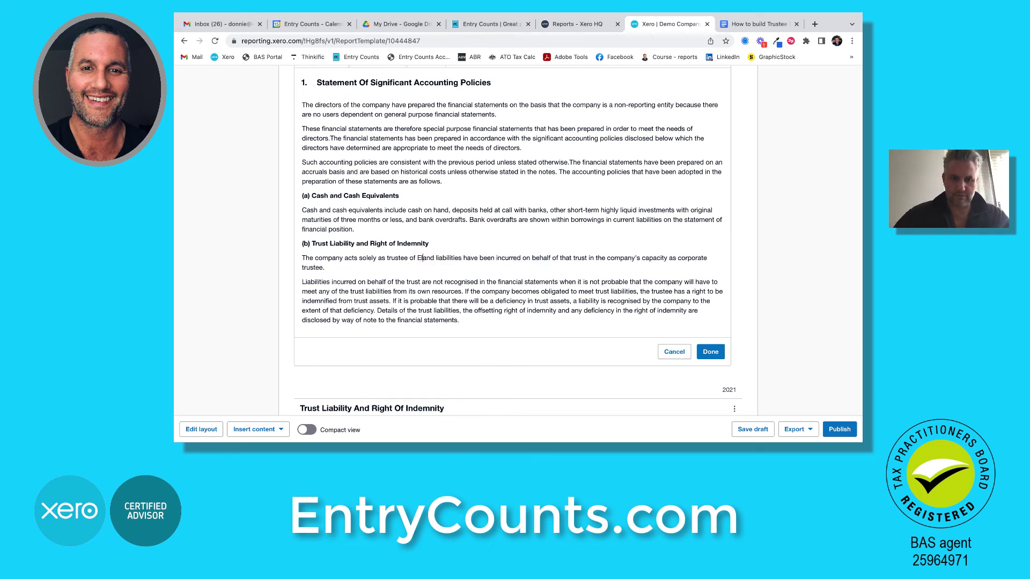
pyautogui.write('lvis Tru')
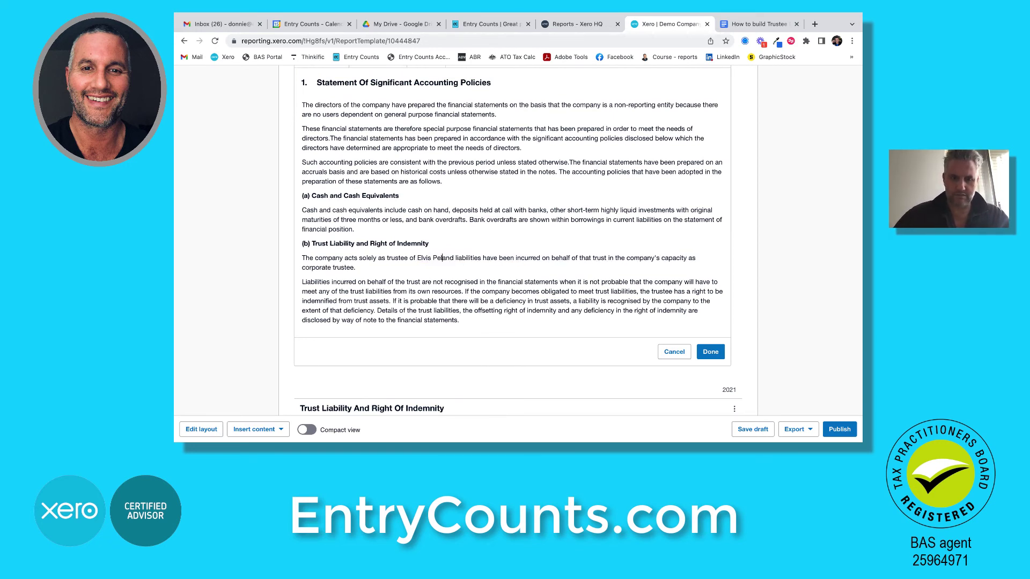
pyautogui.write('st')
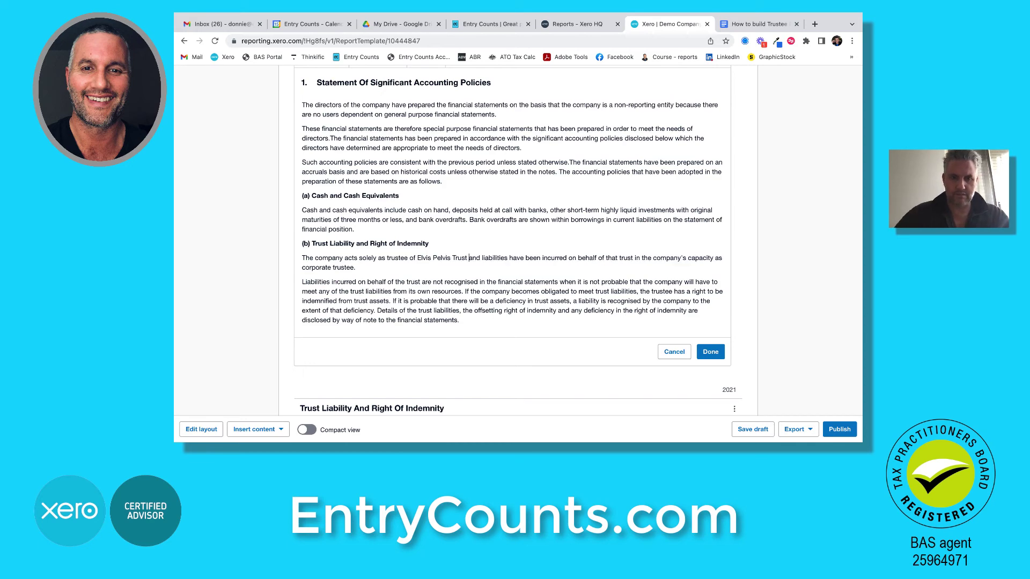
pyautogui.moveTo(470, 258); pyautogui.dragTo(420, 258)
pyautogui.press('super+c')
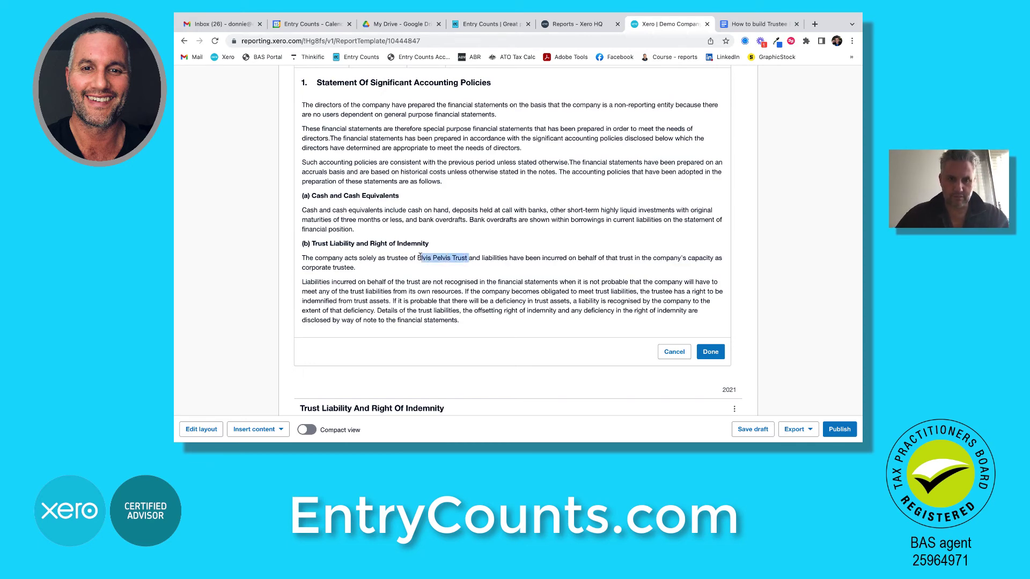
# Step: Put 'Elvis Pelvis Trust' in place of TRUST NAME in the Trust Liability and Right of Indemnity note
pyautogui.scroll(-5, 419, 258)
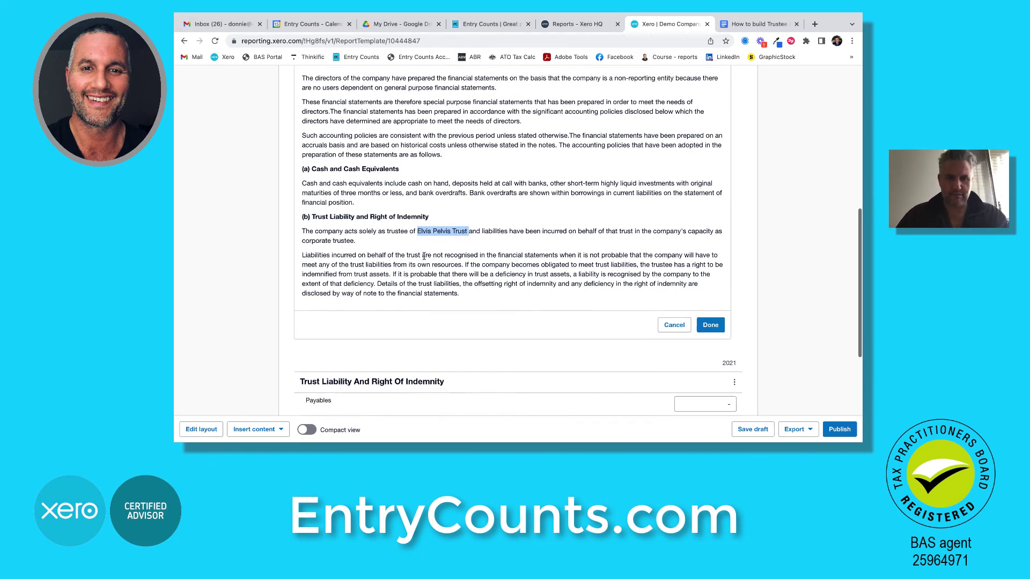
pyautogui.click(338, 308)
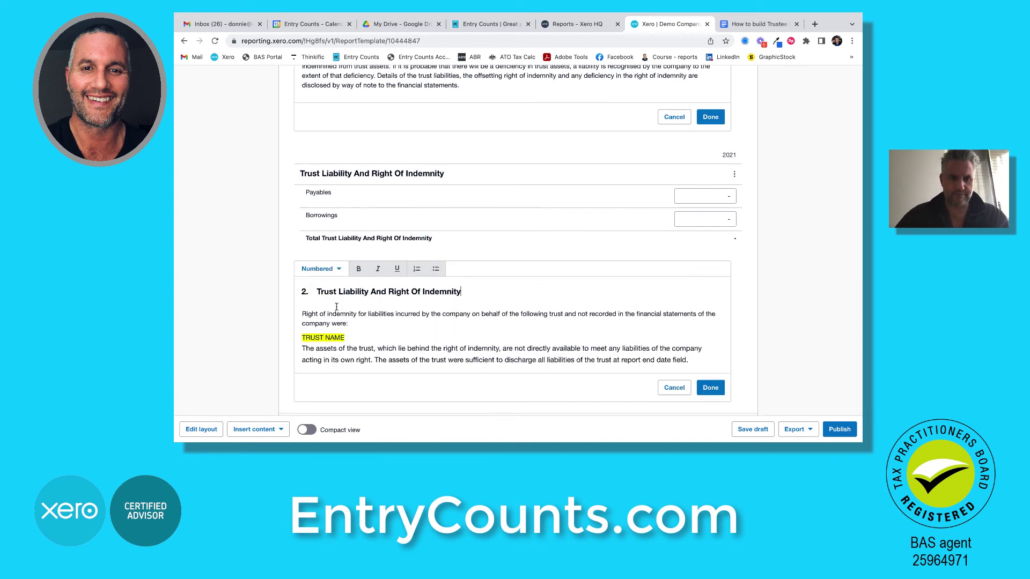
pyautogui.tripleClick(350, 338)
pyautogui.press('super+v')
pyautogui.click(378, 322)
pyautogui.press('Return')
pyautogui.scroll(-1, 389, 324)
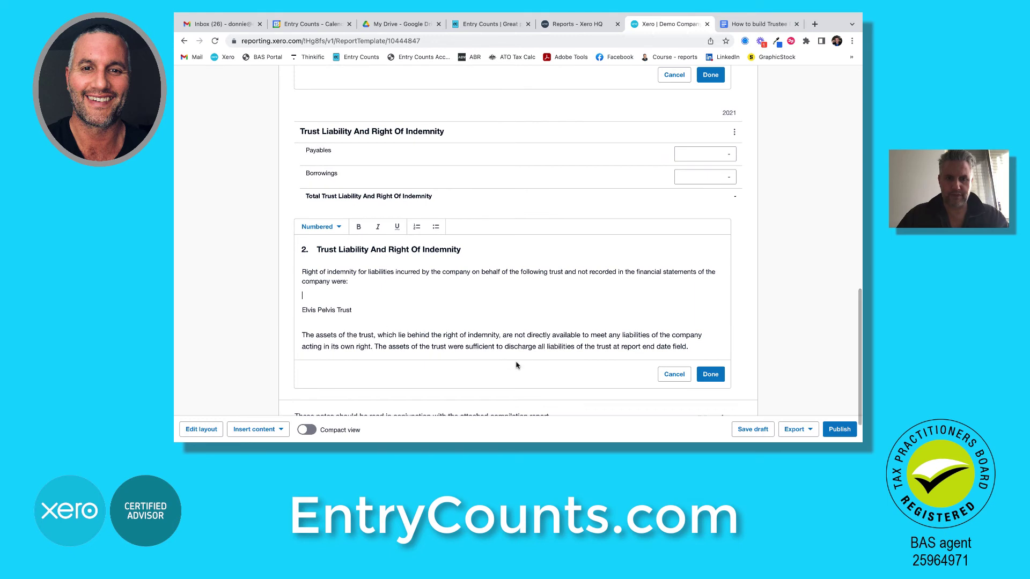
pyautogui.click(703, 374)
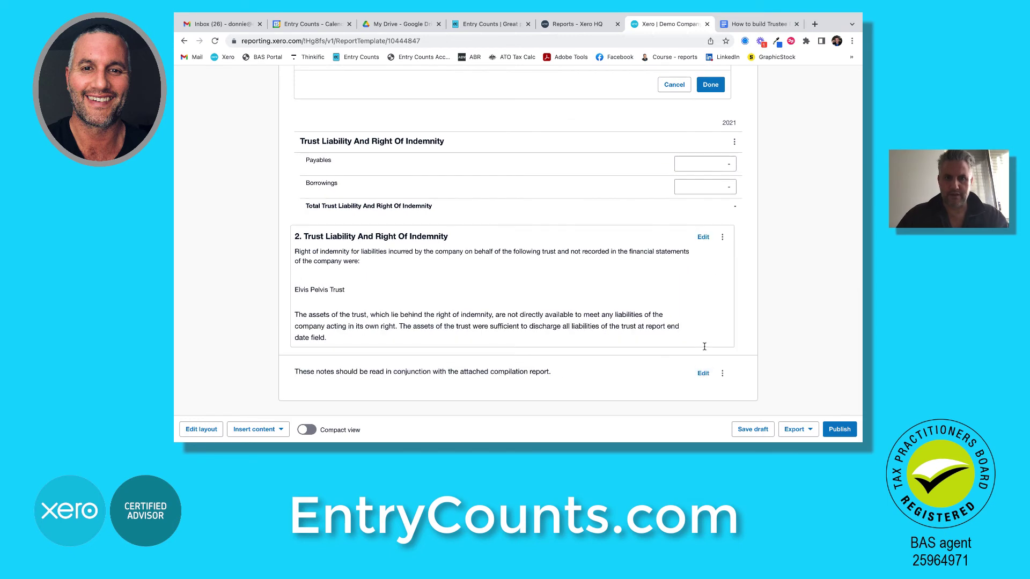
# Step: Enter Payables 25,000 and Borrowings 20,000 in the trust liability note
pyautogui.click(714, 165)
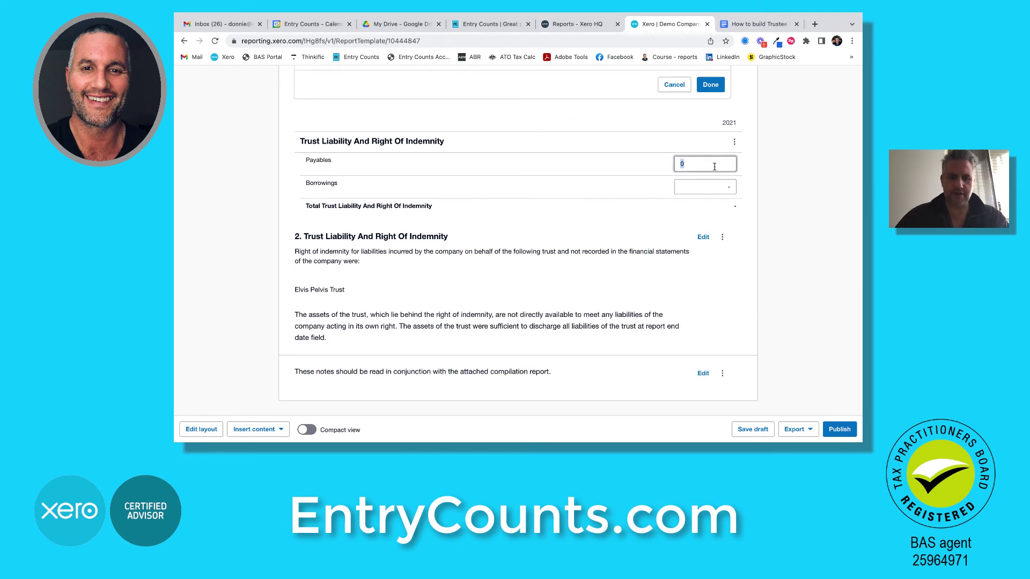
pyautogui.write('25,000')
pyautogui.press('Tab')
pyautogui.write('20,000')
pyautogui.press('Tab')
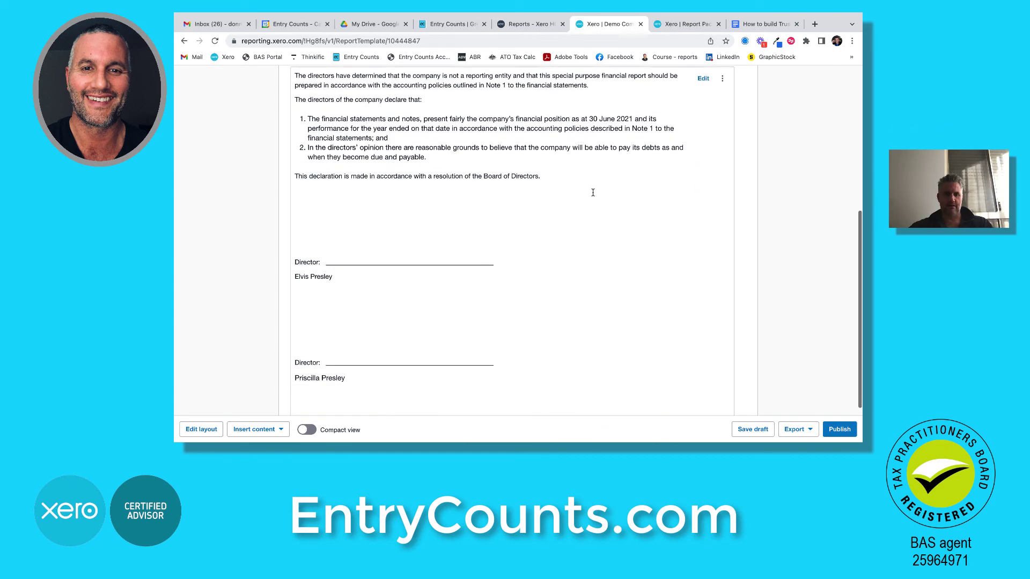
pyautogui.scroll(-1, 593, 191)
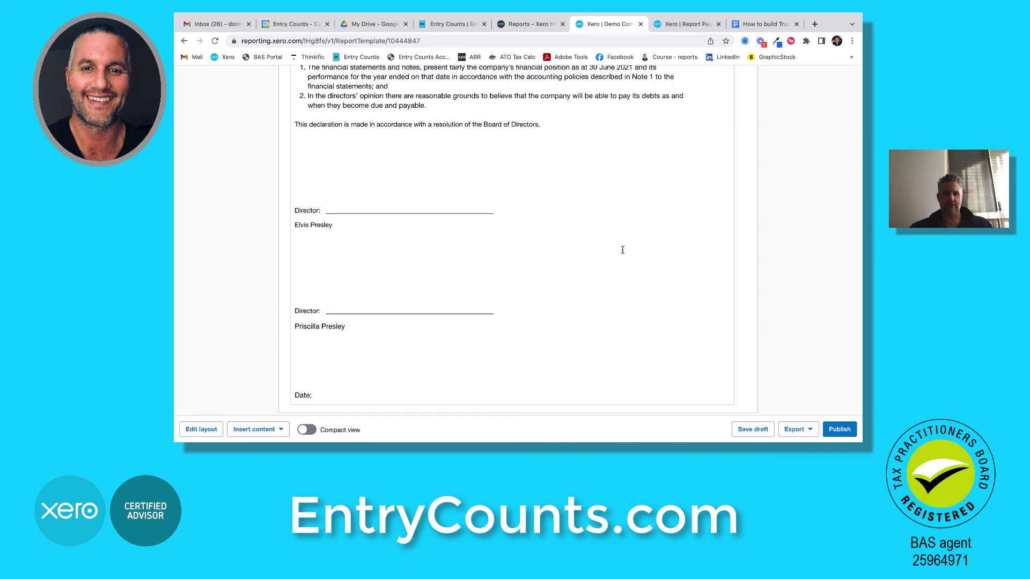
# Step: Publish the report pack as Trustee Financial Statements and export it to PDF
pyautogui.click(839, 430)
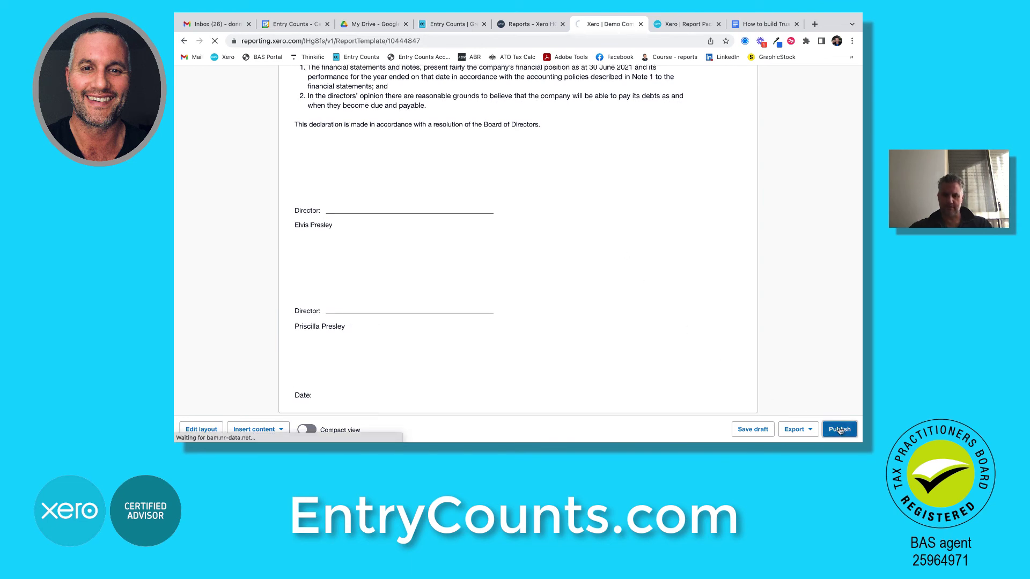
pyautogui.scroll(-5, 813, 403)
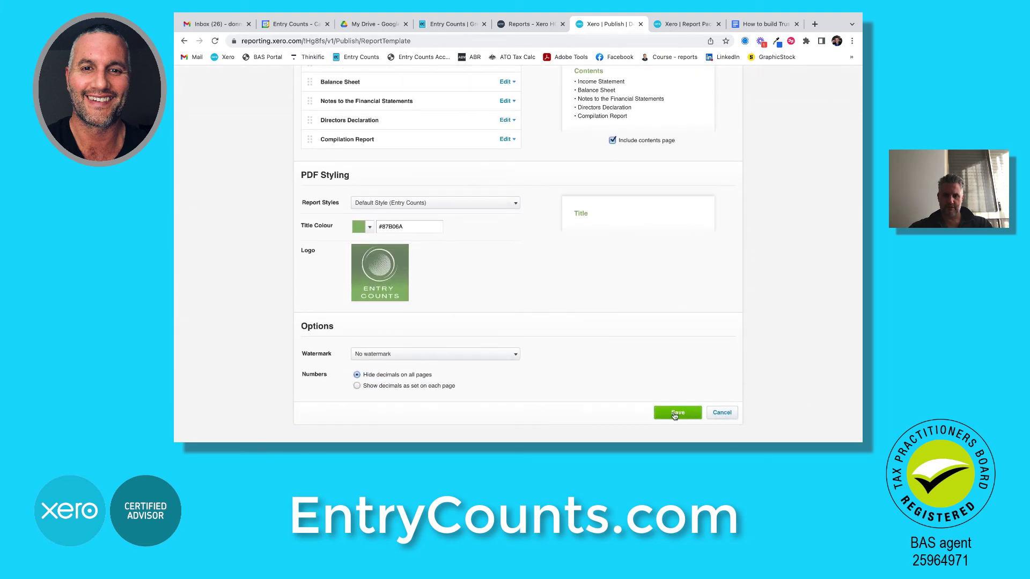
pyautogui.click(676, 413)
pyautogui.click(786, 189)
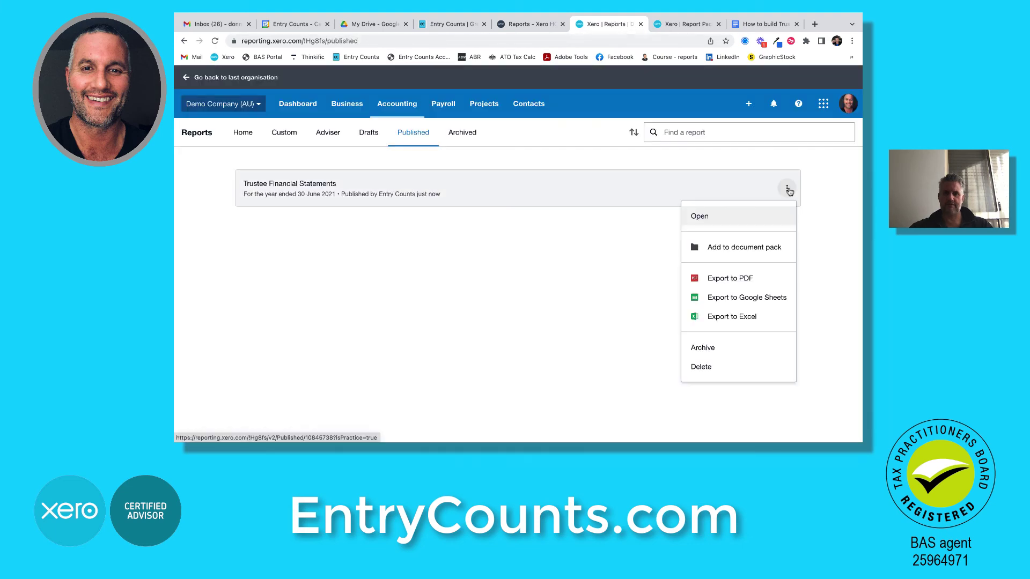
pyautogui.click(725, 278)
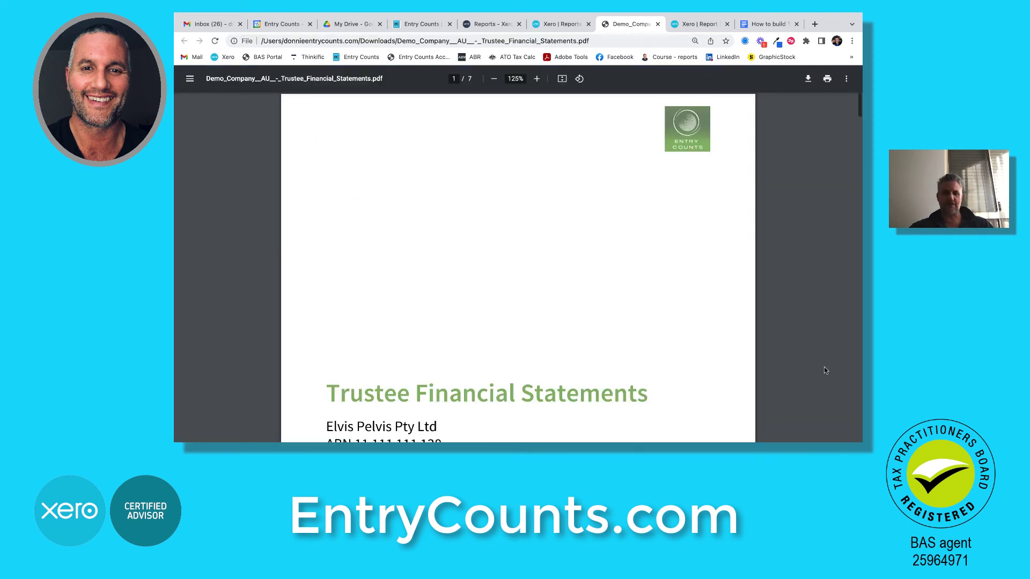
pyautogui.scroll(-5, 825, 370)
pyautogui.scroll(-10, 825, 370)
pyautogui.scroll(-10, 825, 369)
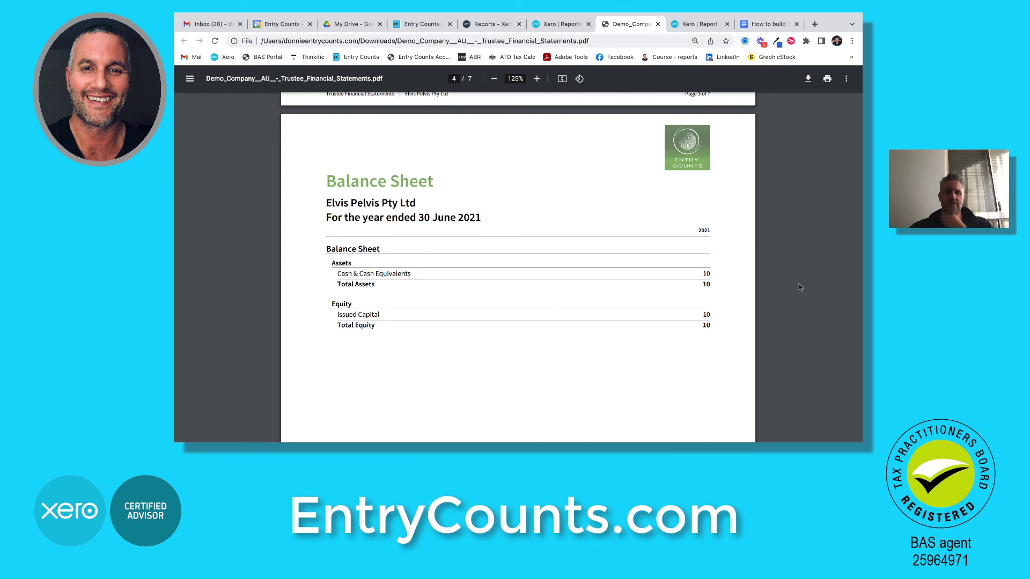
pyautogui.scroll(-4, 799, 284)
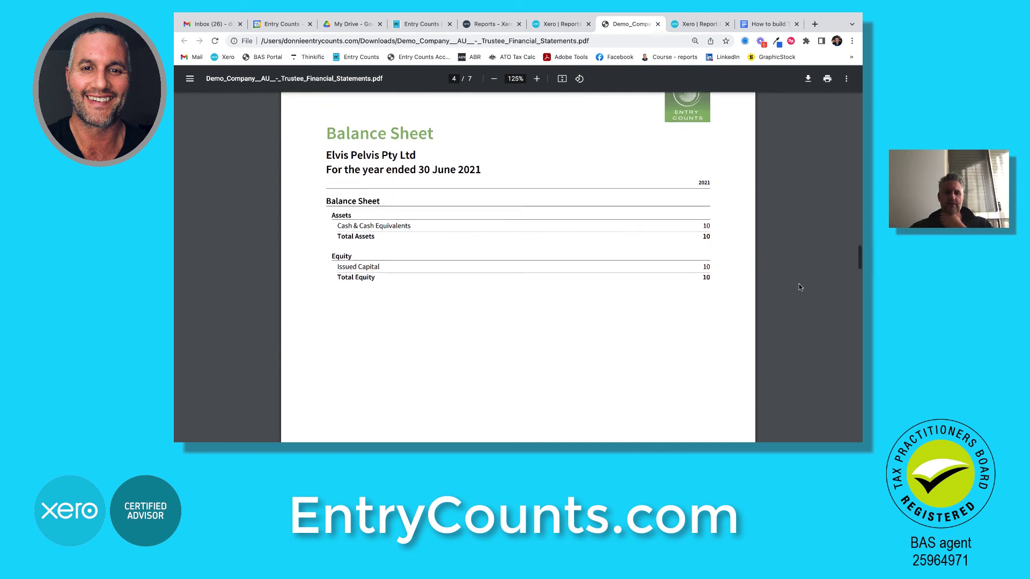